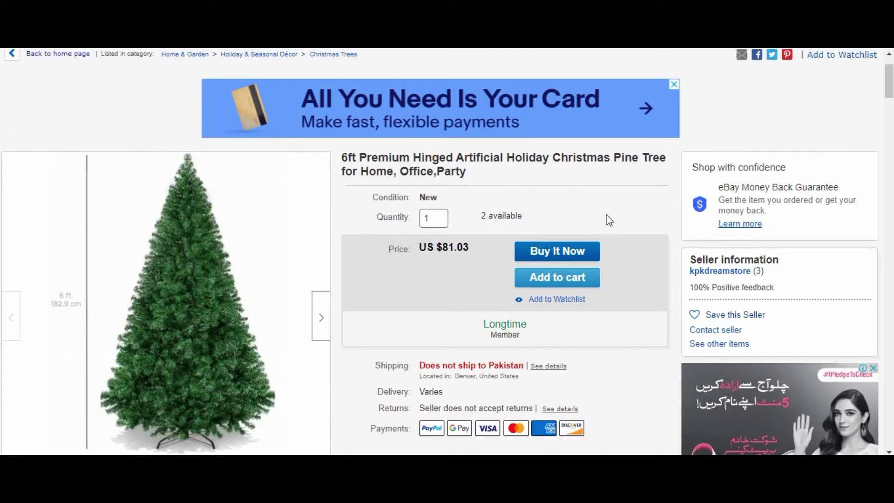
Create a listing draft titled "6ft Premium Hinged Artificial Holiday Christmas Pine Tree for Home, Office,Party" in the suggested Christmas Trees category.
scroll(609, 220, up, 2)
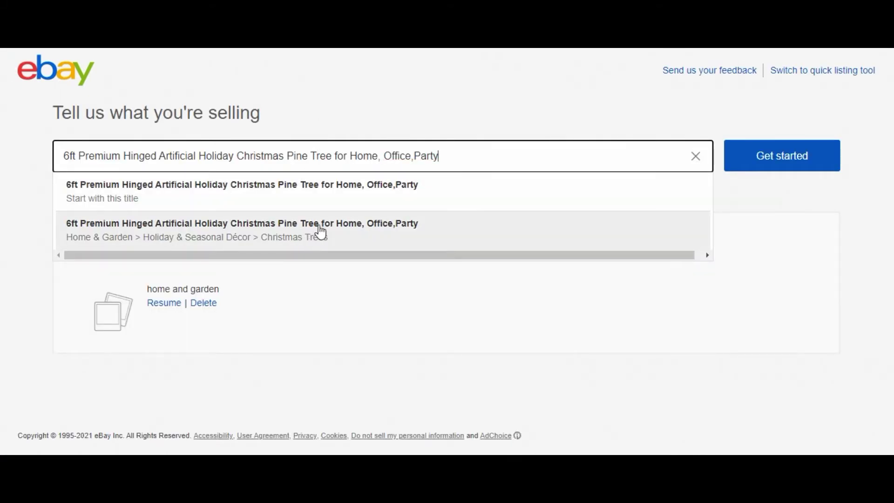
click(321, 232)
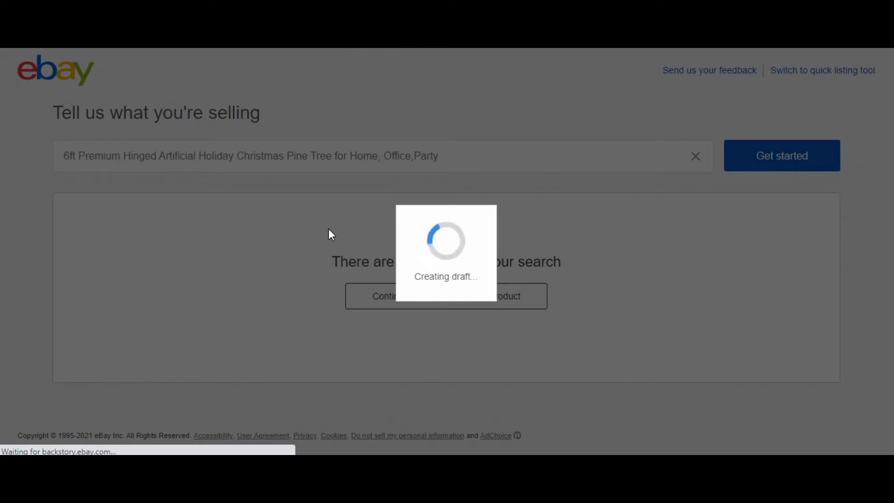
scroll(195, 302, down, 1)
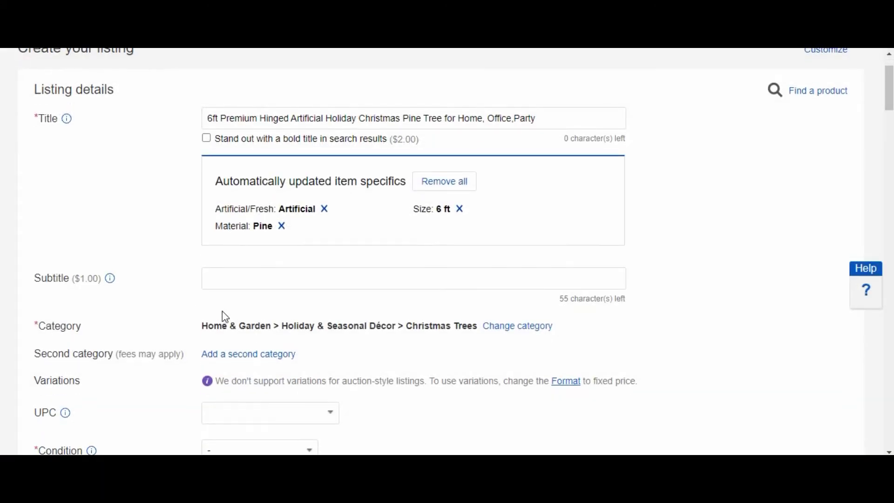
click(239, 288)
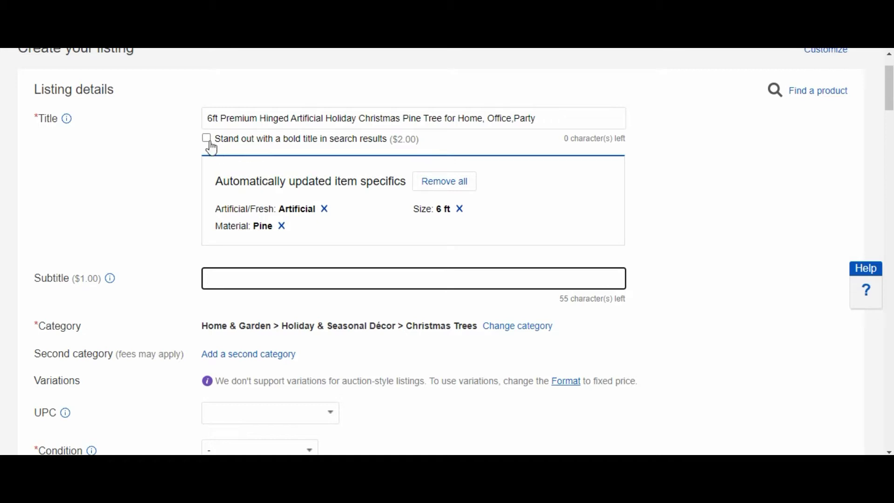
Set the item's condition to New in the listing details.
scroll(82, 241, down, 3)
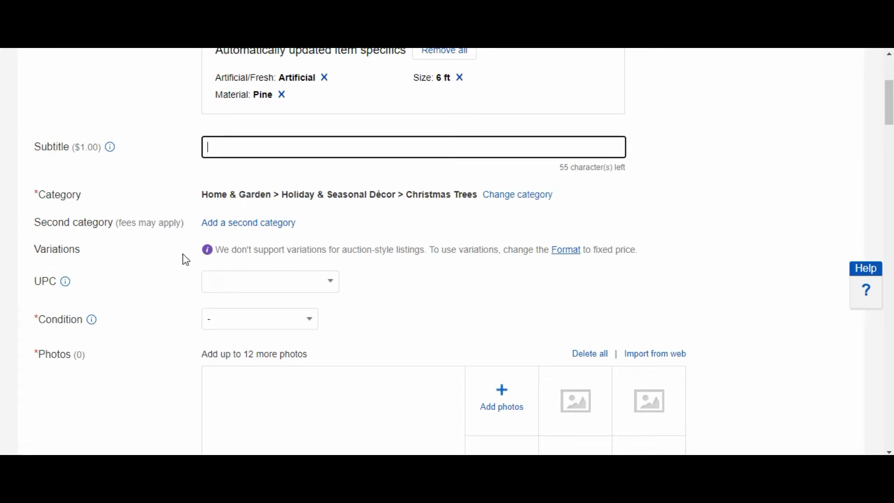
scroll(153, 260, down, 1)
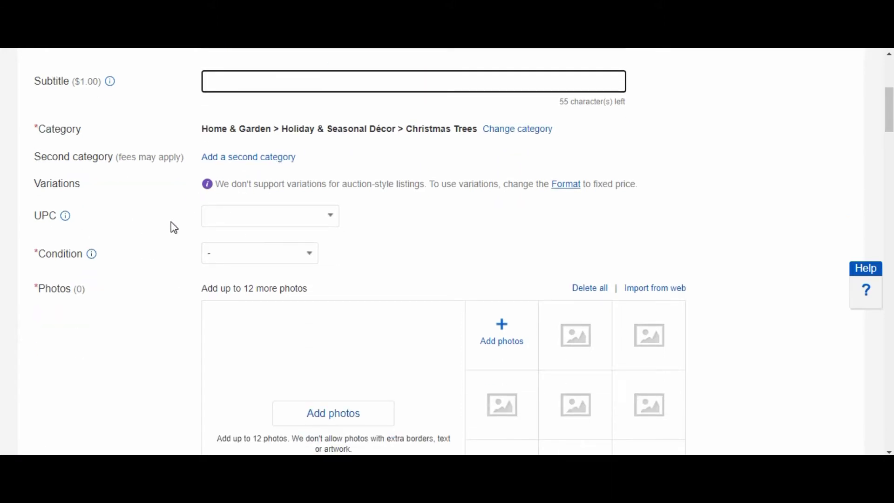
scroll(171, 225, down, 1)
click(311, 192)
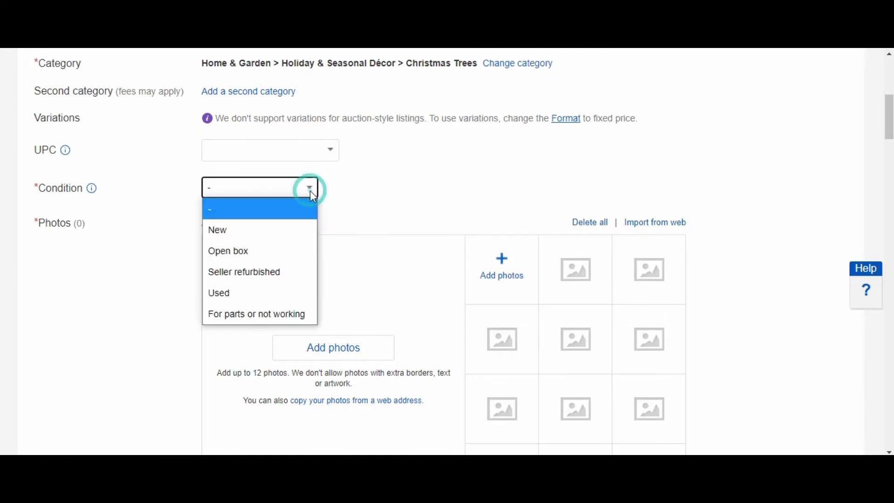
click(254, 228)
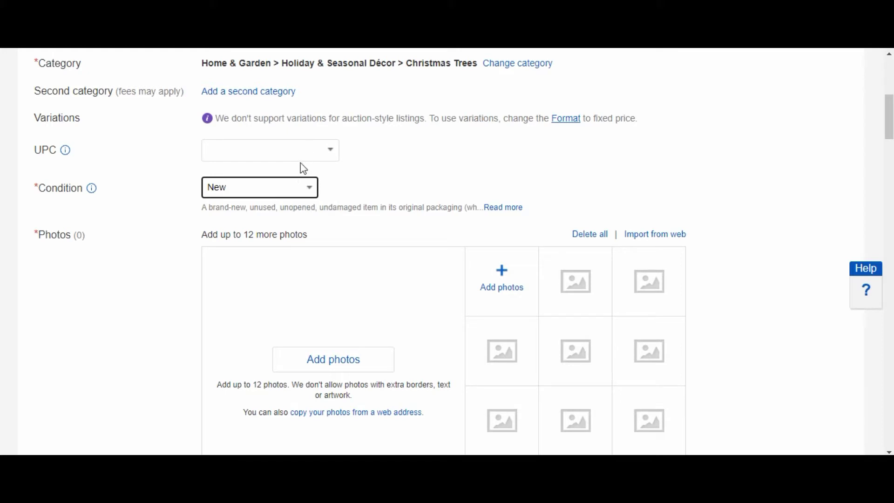
Fill in the listing's UPC field to state that a product code does not apply.
scroll(363, 209, up, 2)
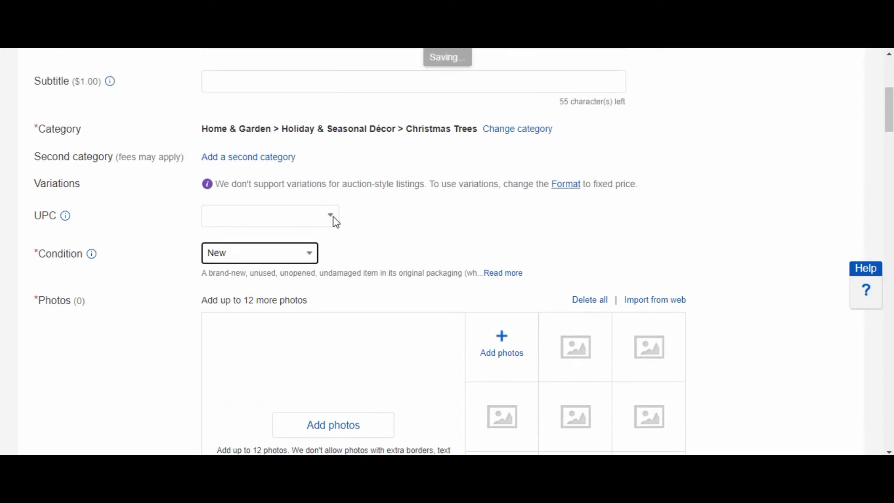
click(334, 216)
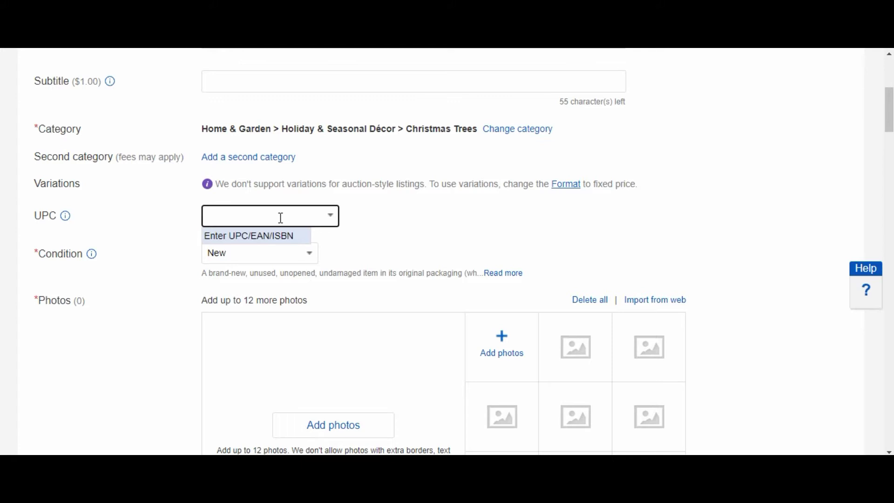
text(DoesNotAp)
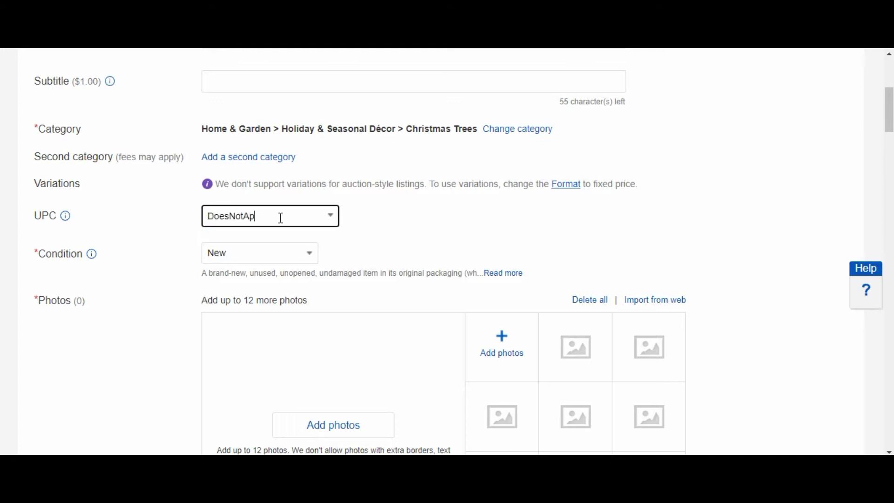
Download the green tree's main image from the Walmart product page and add it as the listing's main photo.
scroll(281, 218, down, 3)
click(278, 224)
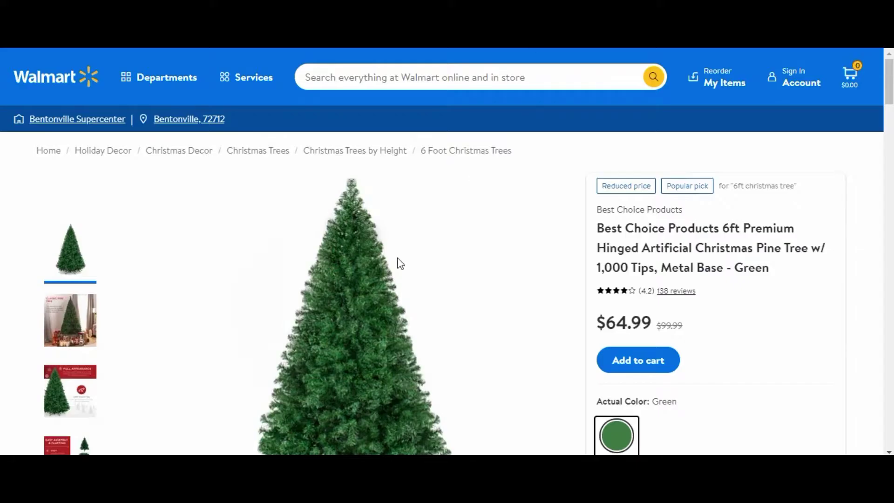
scroll(341, 274, down, 2)
scroll(341, 273, down, 2)
scroll(80, 212, up, 2)
right_click(82, 181)
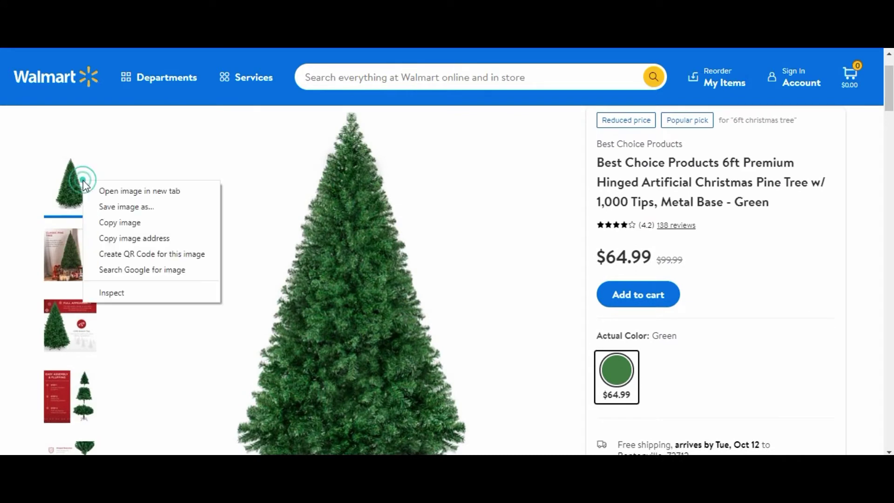
click(166, 206)
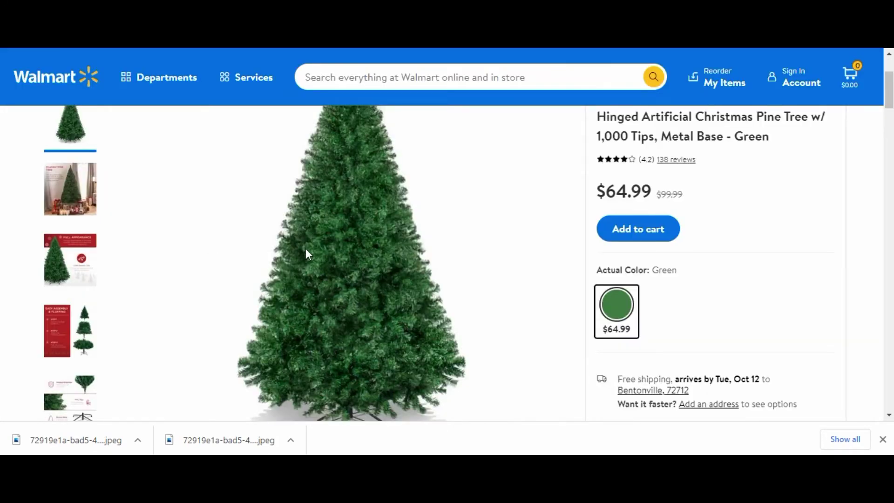
right_click(318, 233)
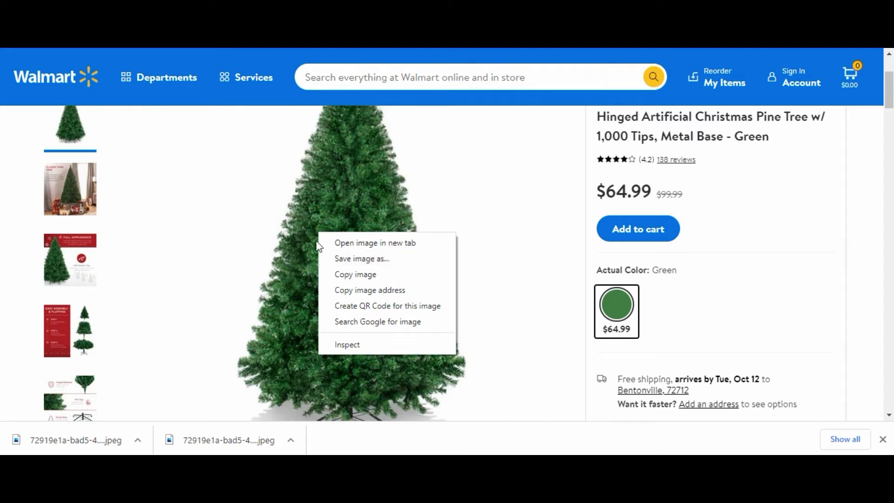
click(70, 172)
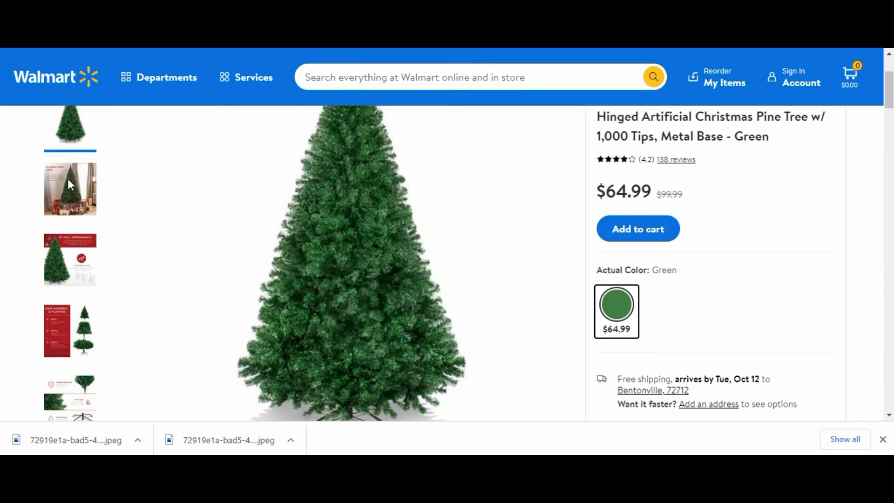
right_click(69, 180)
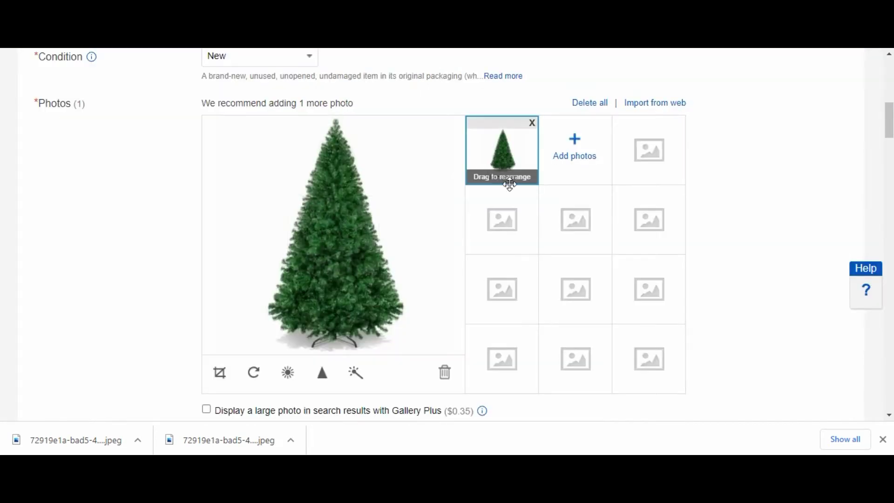
Examine the listing's photo slots, photo editing tools and Gallery Plus option, and the required item specifics below them.
scroll(716, 212, down, 1)
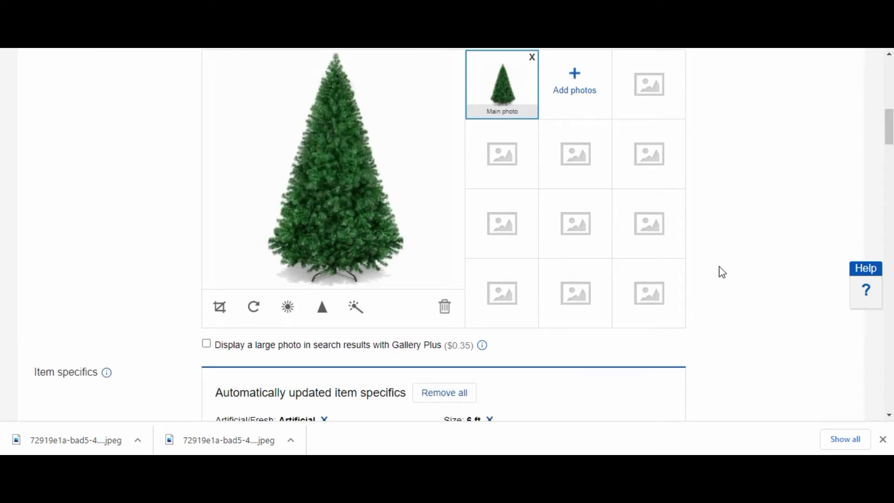
scroll(722, 272, up, 1)
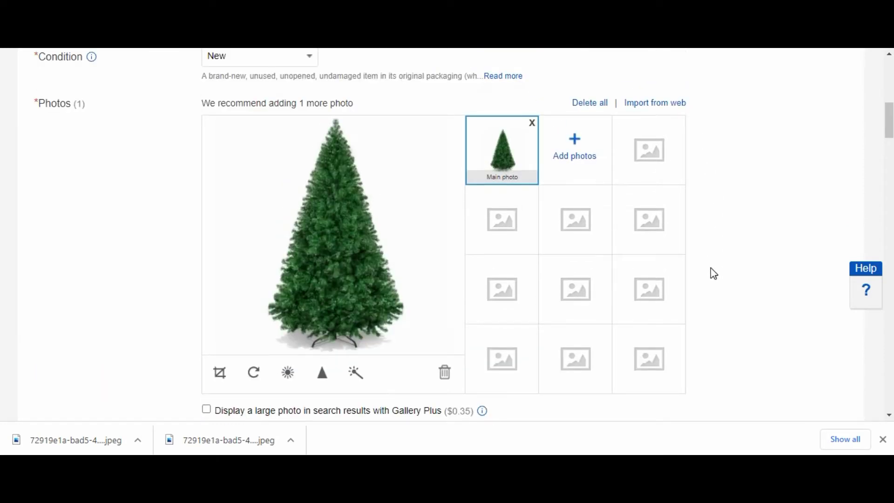
scroll(712, 280, down, 2)
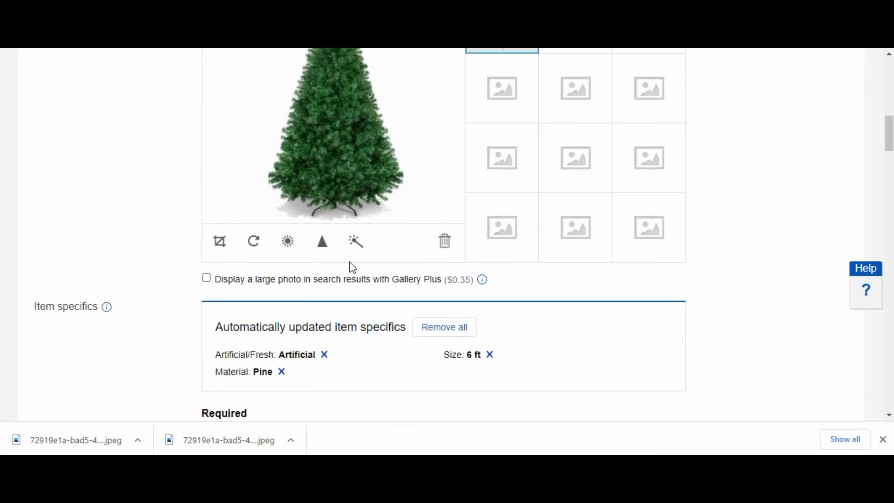
scroll(351, 266, up, 1)
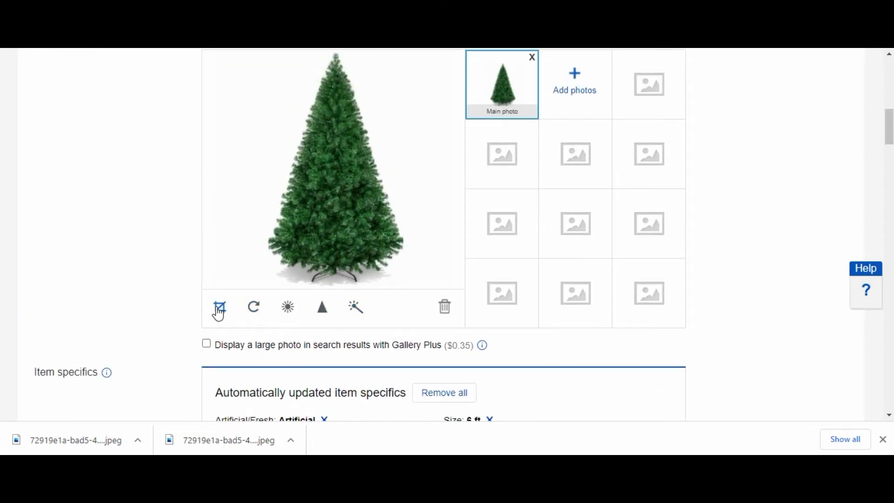
scroll(713, 303, down, 4)
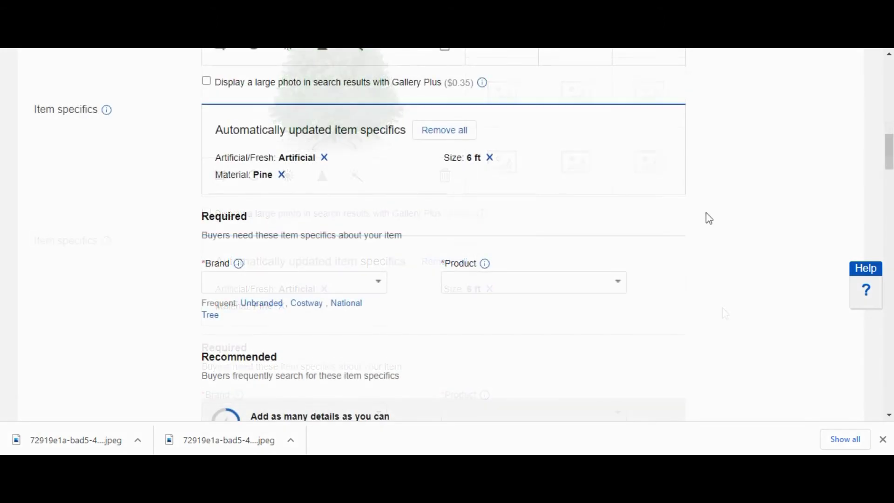
scroll(724, 255, up, 3)
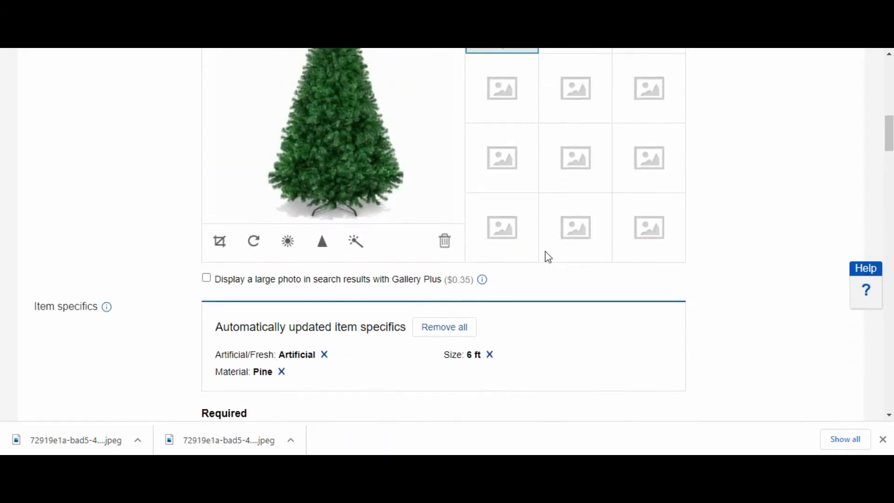
scroll(680, 186, down, 4)
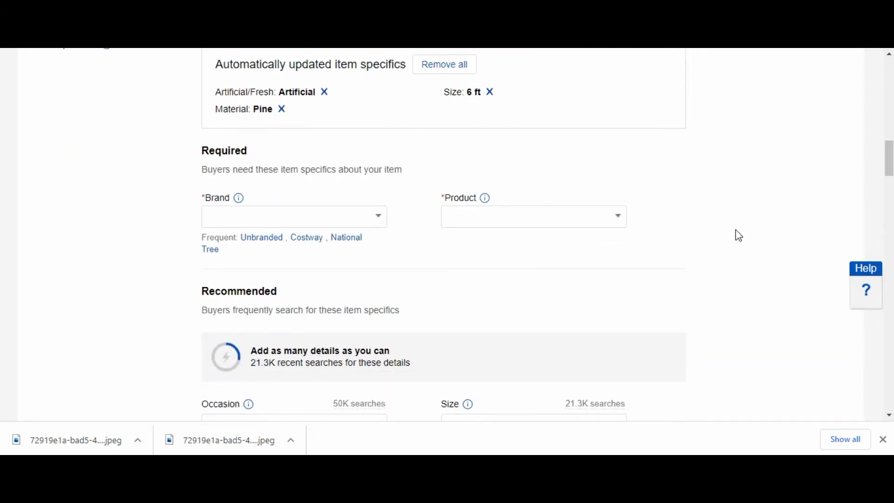
scroll(738, 237, down, 1)
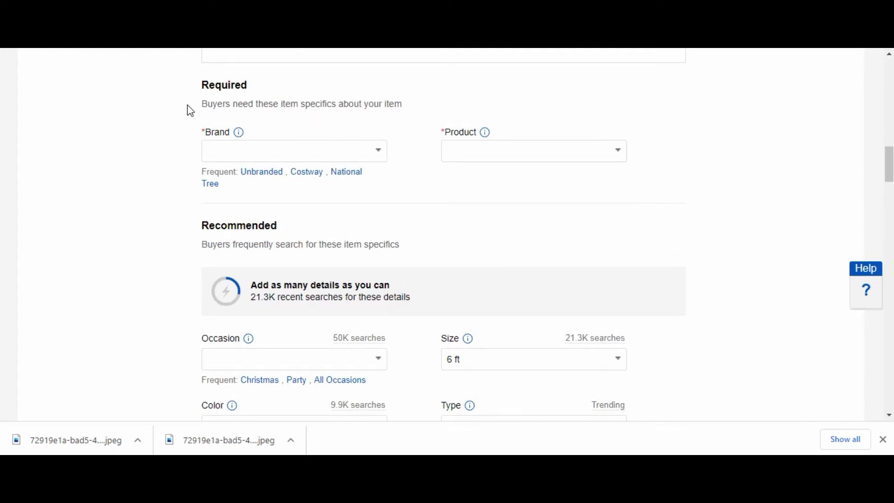
drag(304, 103, 338, 103)
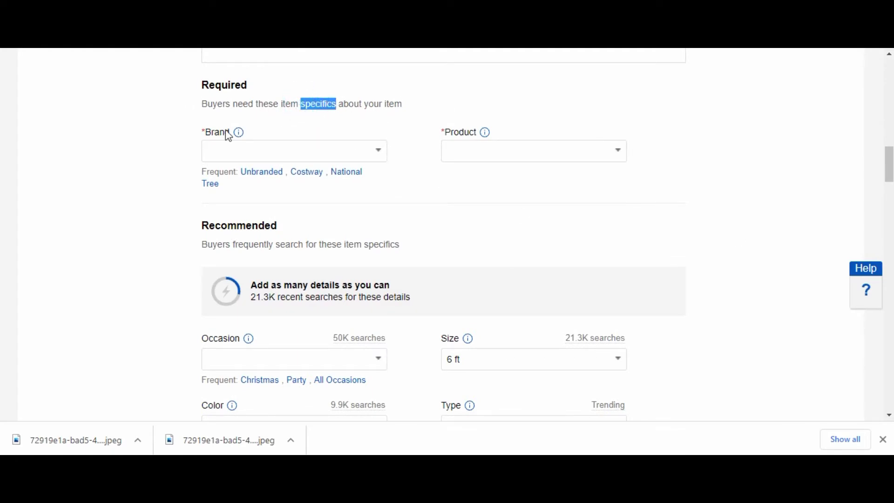
click(398, 119)
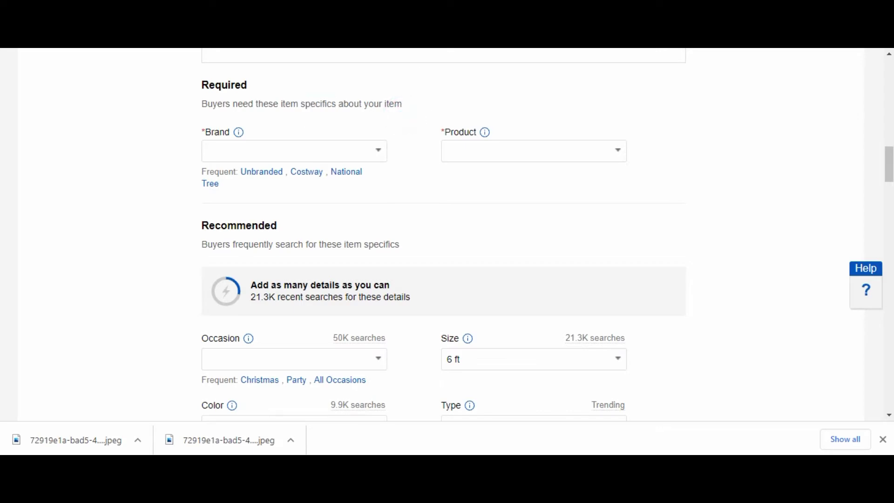
Switch to the reference eBay listing of the same tree and review its item specifics table.
key(ctrl+Tab)
scroll(673, 224, down, 2)
scroll(673, 223, up, 2)
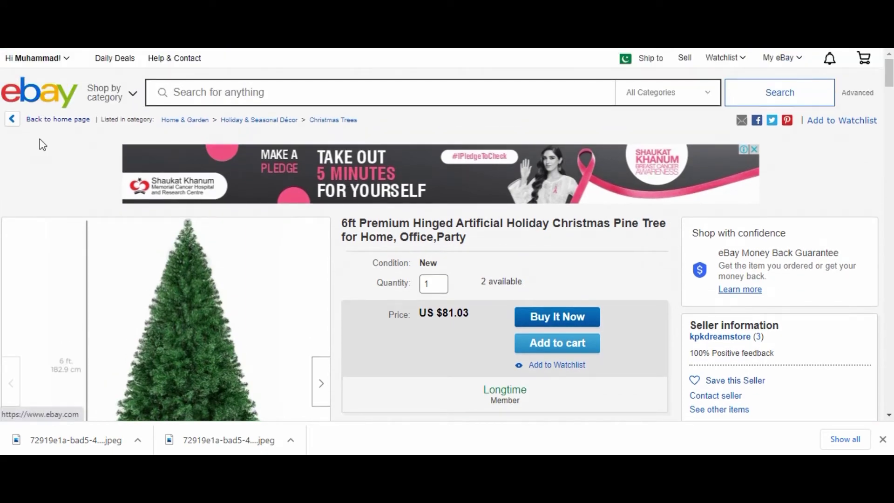
scroll(417, 217, down, 6)
scroll(419, 218, down, 15)
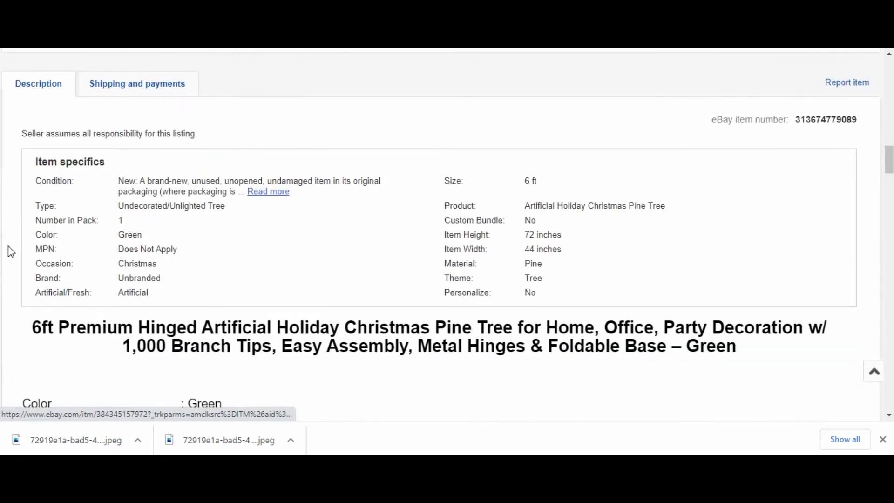
scroll(11, 252, down, 1)
scroll(11, 252, up, 1)
drag(118, 162, 34, 166)
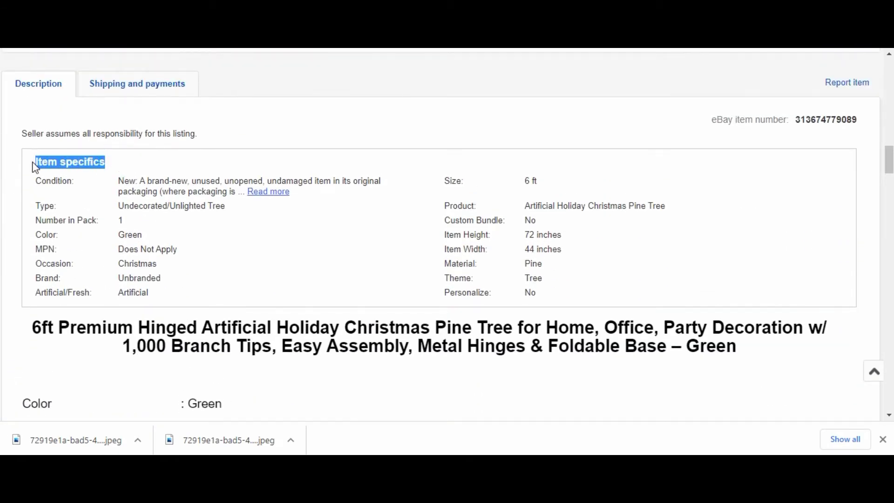
click(103, 157)
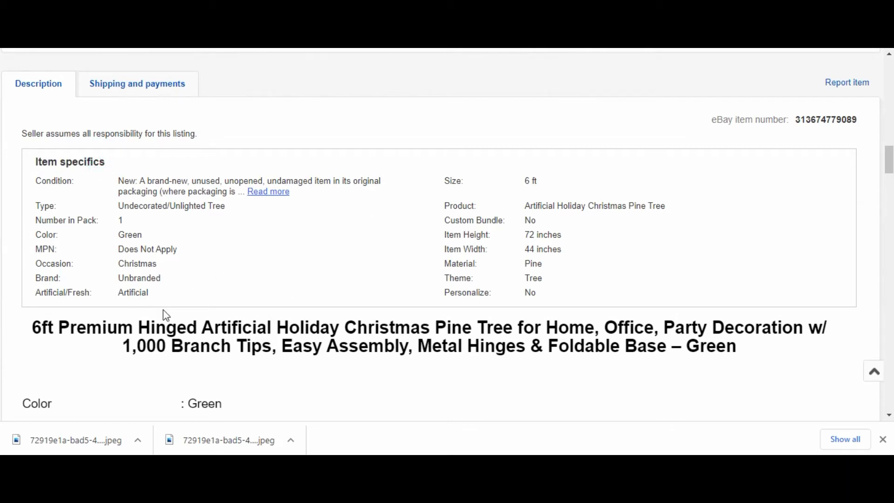
Copy the brand from the reference listing and set the new listing's Brand to the suggested value Unbranded.
drag(172, 278, 131, 278)
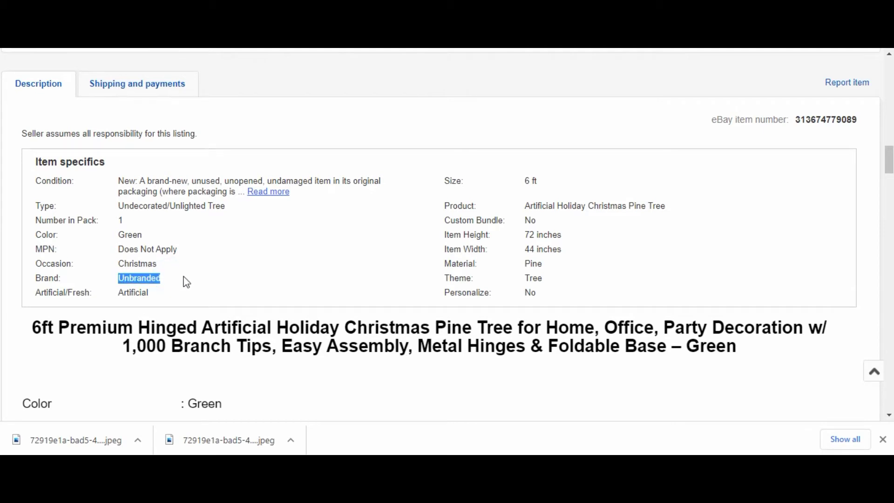
key(ctrl+Tab)
click(282, 152)
text(Unbranded)
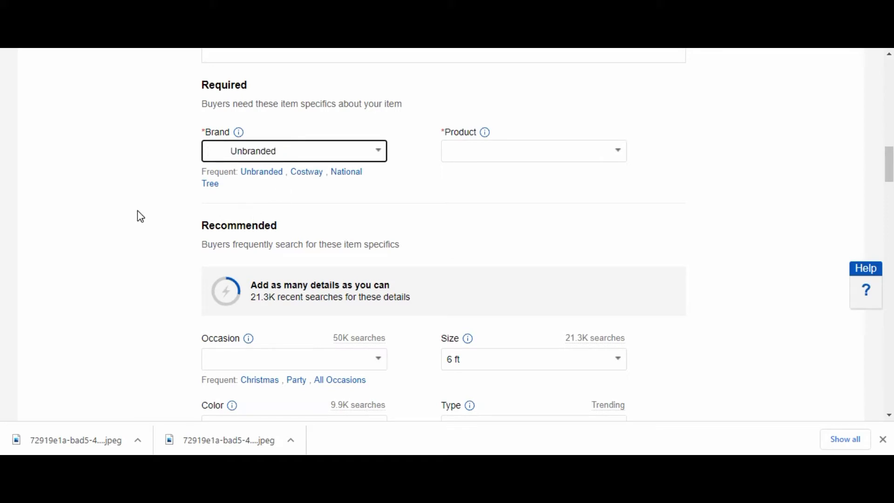
click(373, 150)
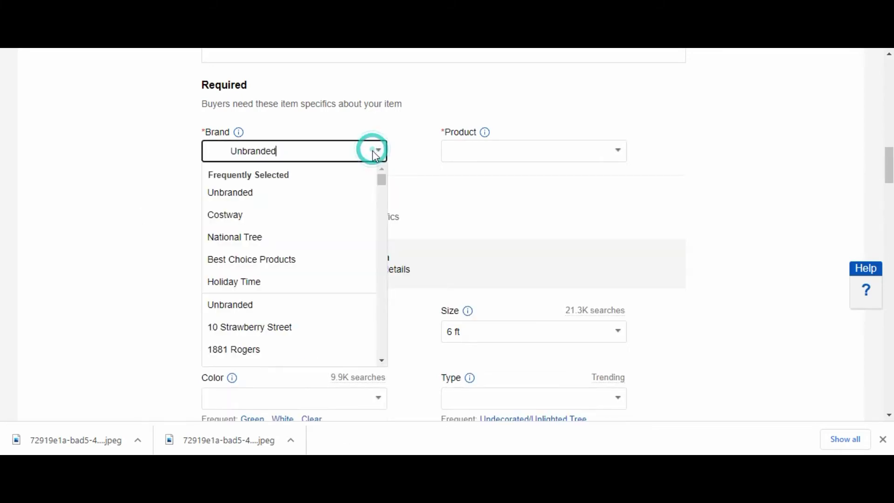
click(259, 194)
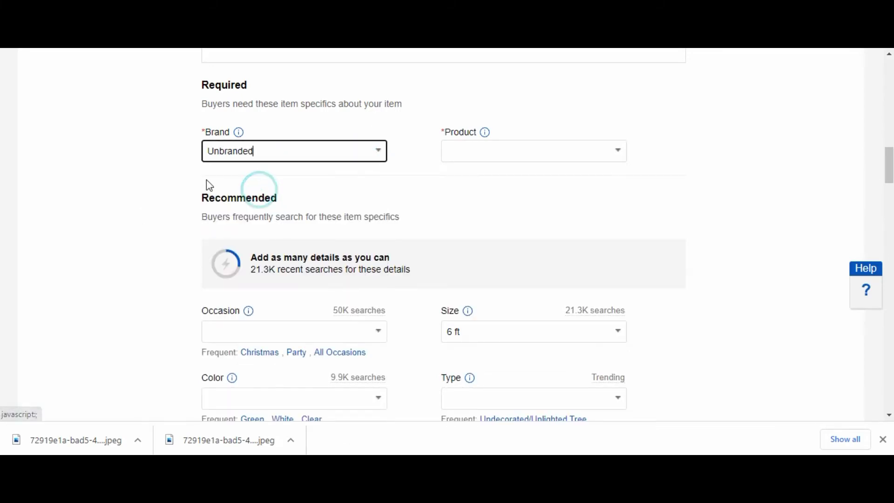
Copy the product name from the reference listing and set the new listing's Product to Artificial Holiday Christmas Pine Tree.
key(ctrl+Tab)
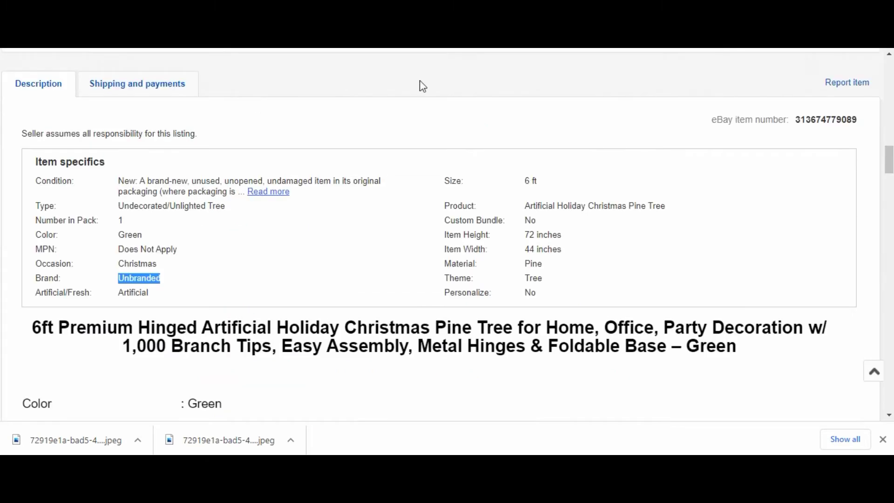
drag(667, 206, 530, 209)
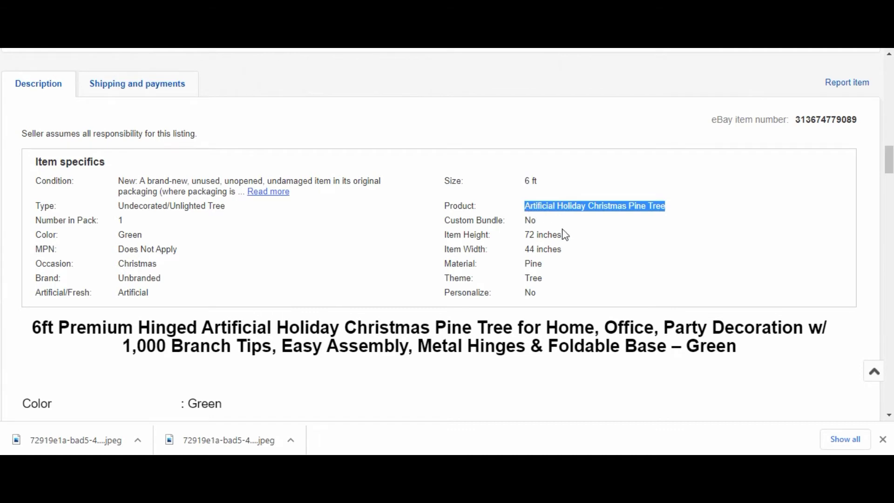
key(ctrl+shift+Tab)
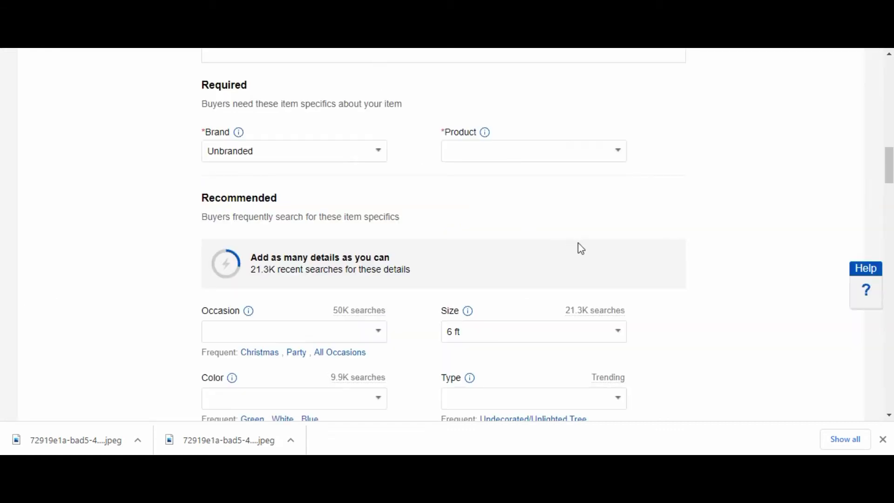
click(540, 149)
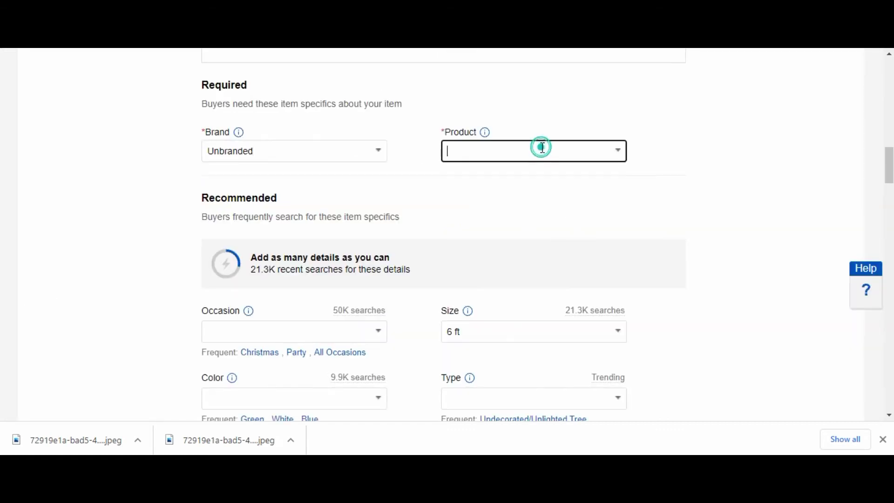
click(624, 157)
click(515, 269)
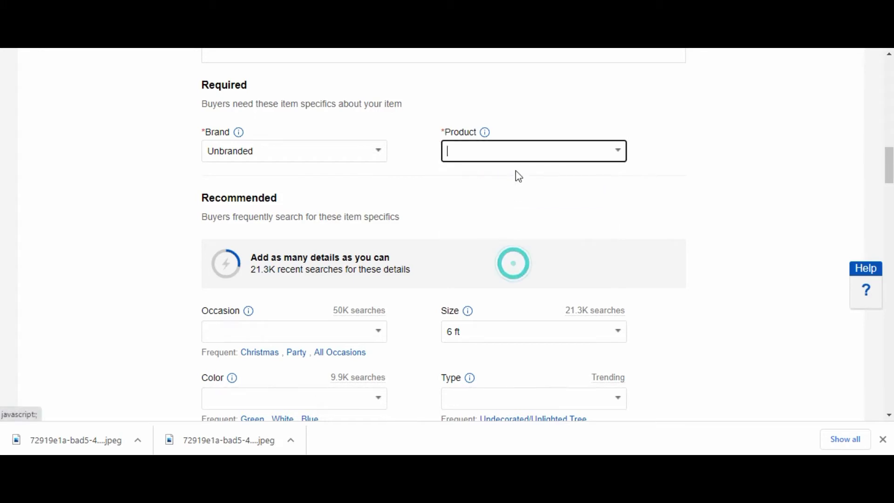
text(Artificial Holiday Christmas Pine Tree)
click(666, 221)
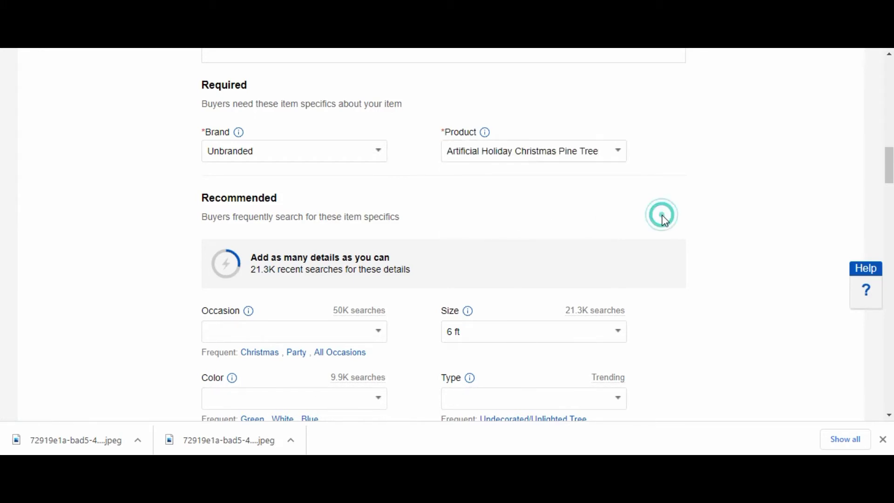
Compare the new listing's recommended item specifics with the type, occasion and other values in the reference listing.
scroll(690, 241, down, 3)
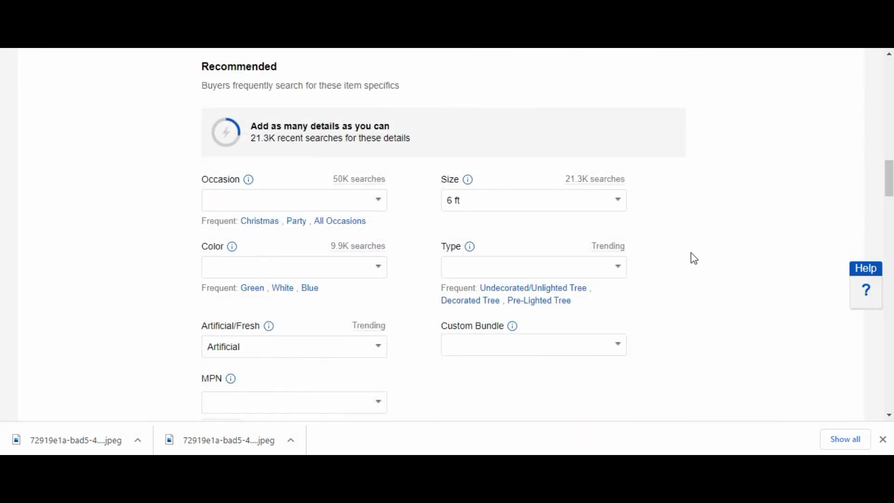
scroll(694, 259, down, 1)
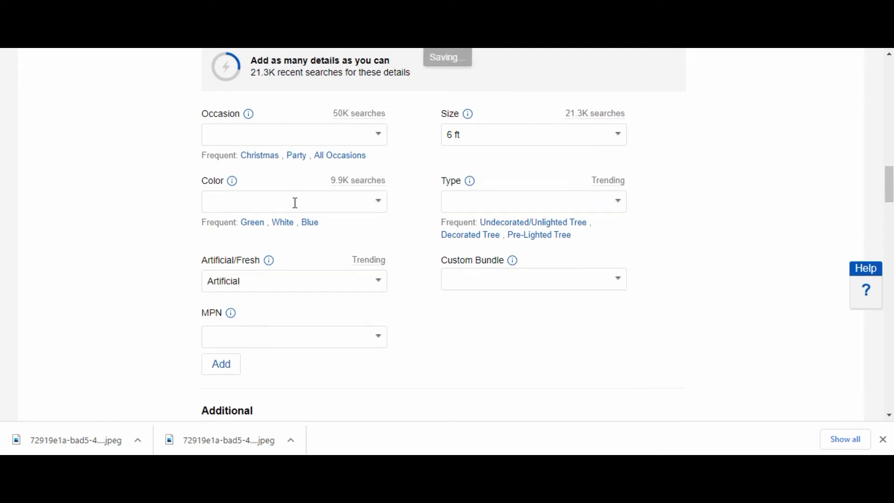
key(ctrl+Tab)
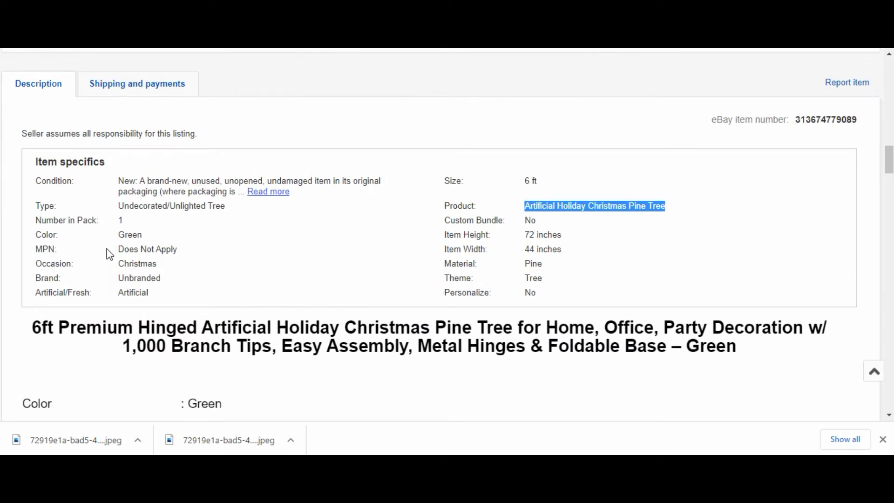
drag(227, 209, 105, 207)
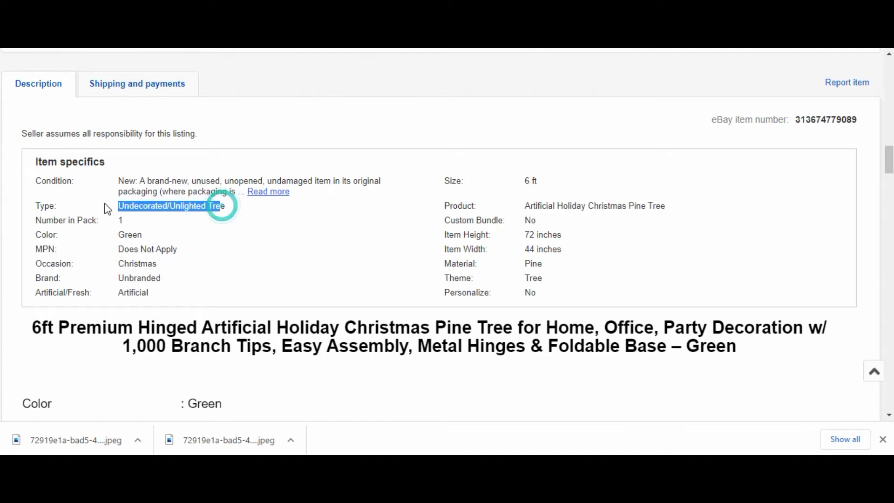
click(281, 256)
drag(71, 262, 35, 179)
click(166, 264)
click(73, 261)
click(135, 264)
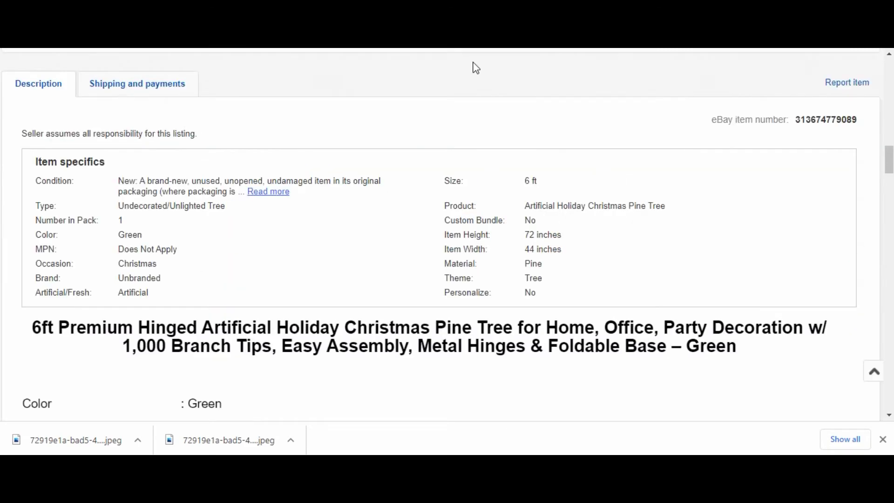
scroll(280, 322, down, 2)
scroll(303, 270, up, 15)
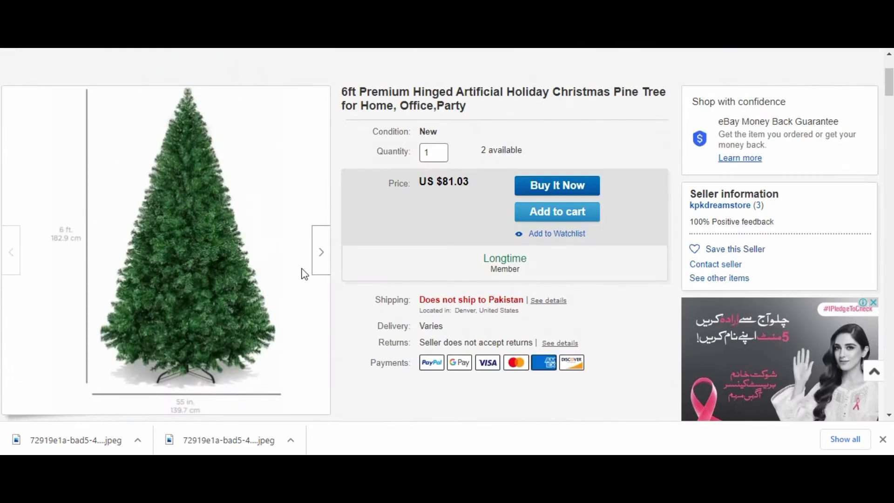
scroll(305, 275, down, 20)
scroll(304, 280, up, 5)
scroll(305, 283, up, 2)
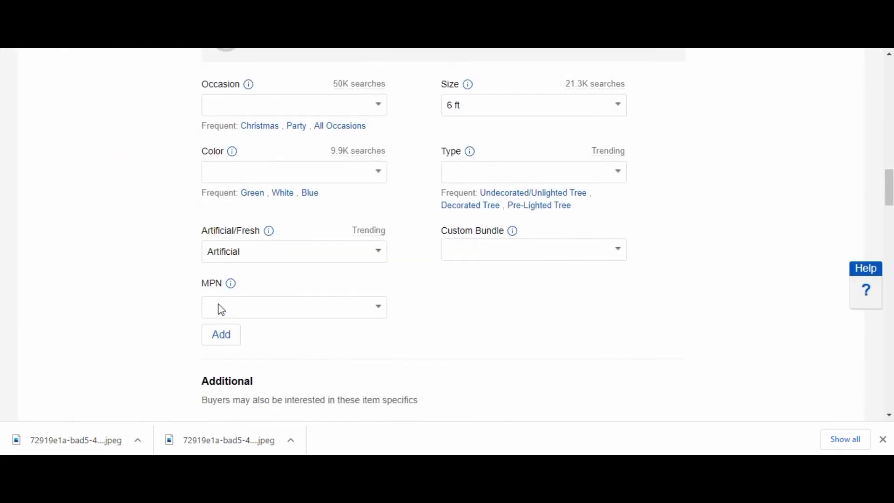
Copy the full product details, dimensions and specifications from the Walmart page into the new listing's item description.
scroll(209, 308, down, 5)
scroll(195, 305, down, 1)
scroll(194, 304, up, 1)
scroll(187, 303, down, 6)
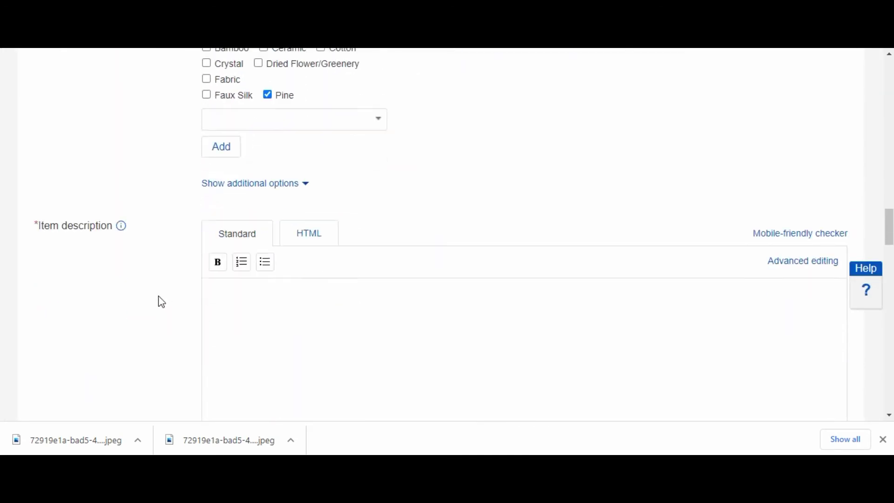
scroll(242, 224, up, 2)
click(342, 234)
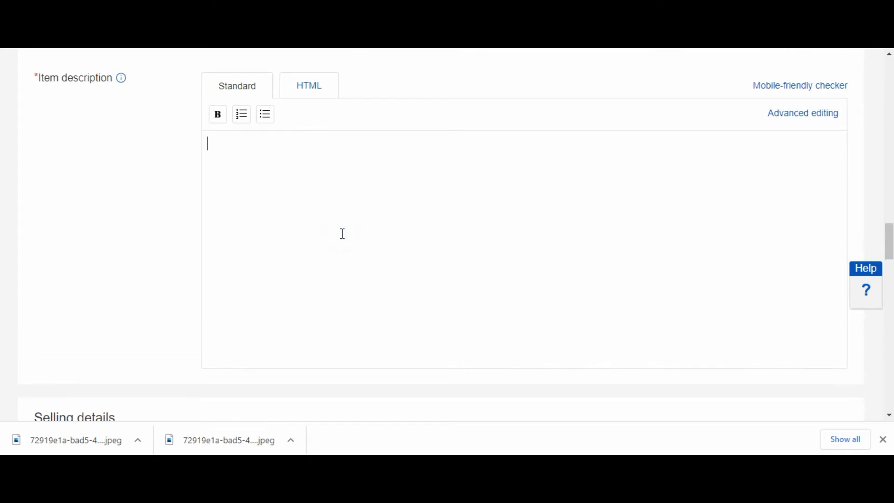
scroll(379, 203, down, 20)
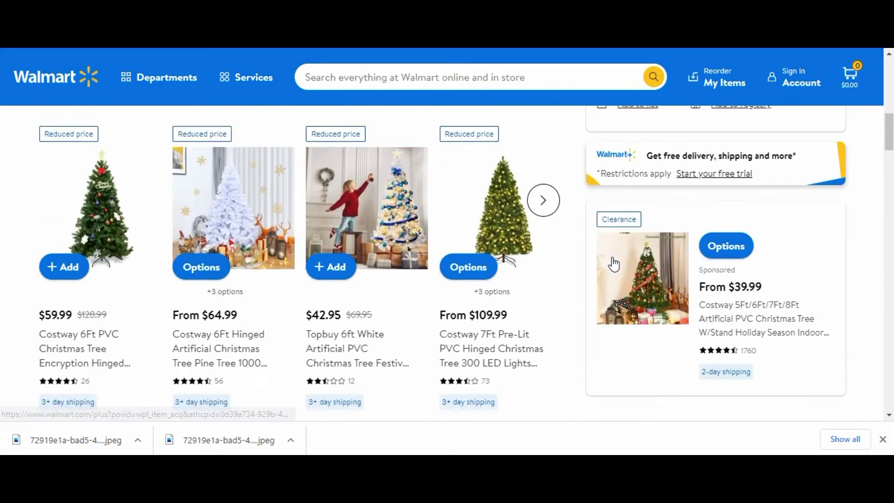
scroll(50, 326, up, 5)
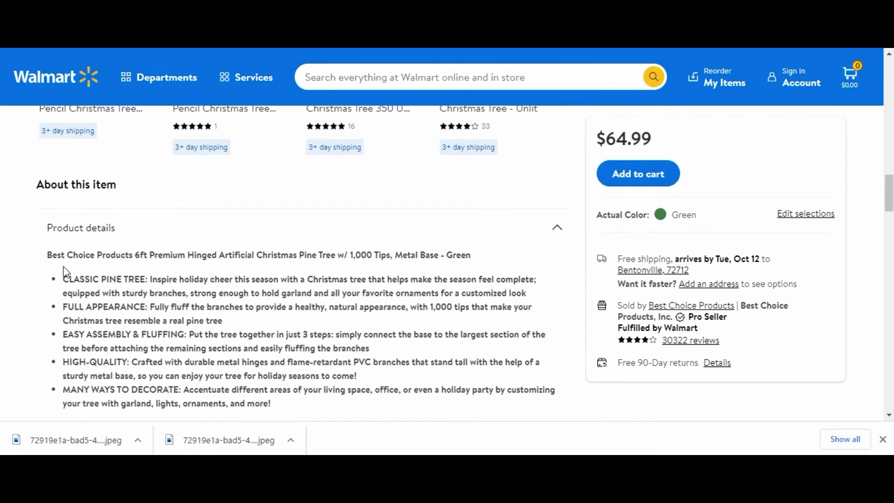
drag(47, 257, 273, 214)
key(ctrl+c)
key(ctrl+Tab)
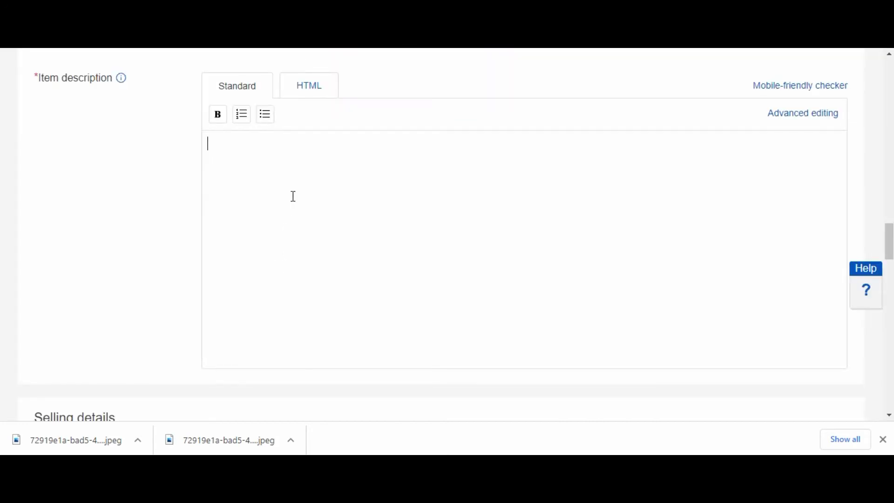
key(ctrl+v)
scroll(425, 269, up, 3)
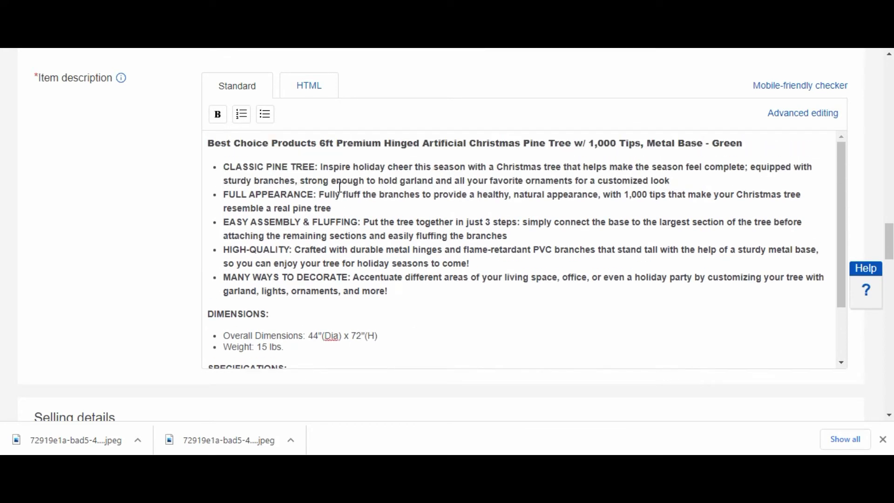
scroll(336, 209, down, 6)
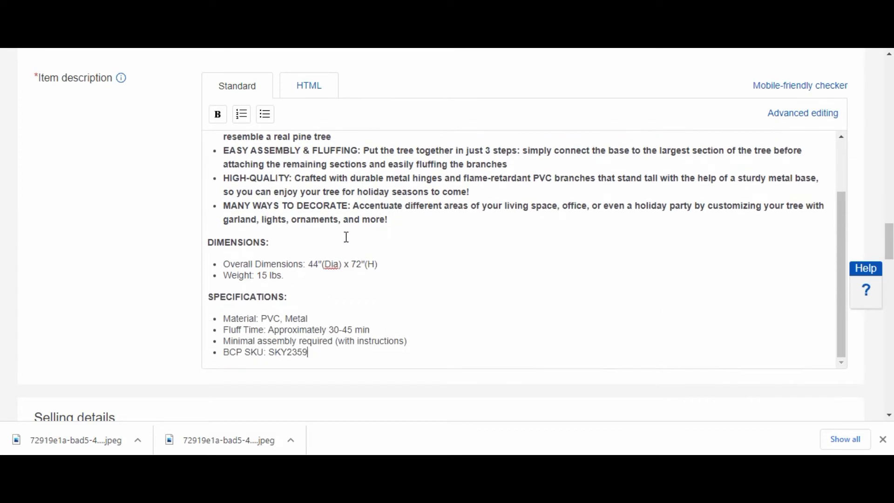
Review the new listing from its title and category down to the required item specifics.
scroll(144, 230, down, 3)
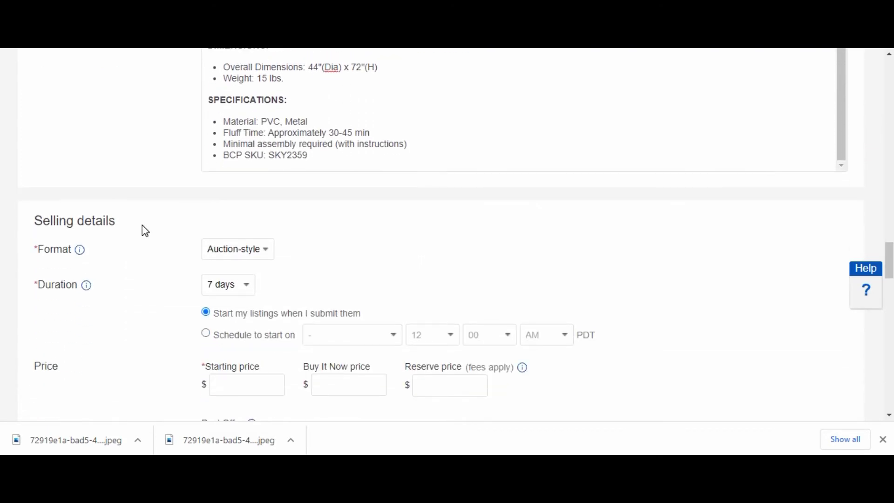
scroll(144, 226, up, 10)
scroll(149, 230, up, 15)
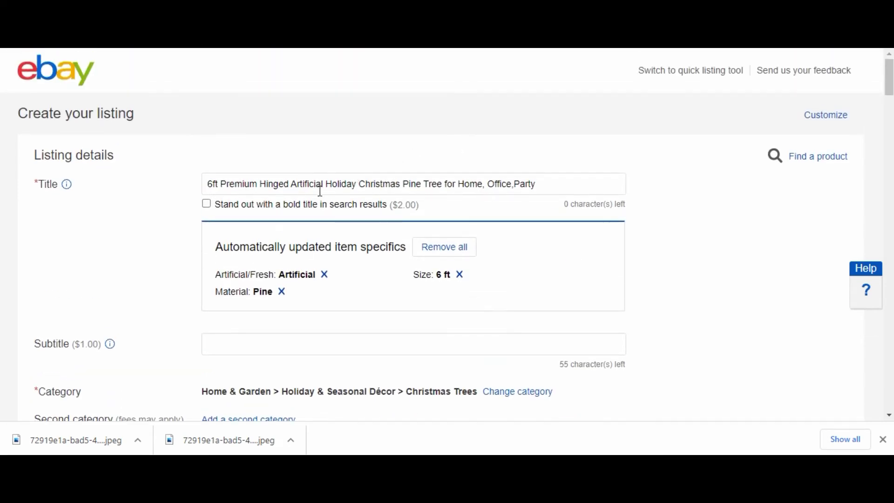
click(332, 187)
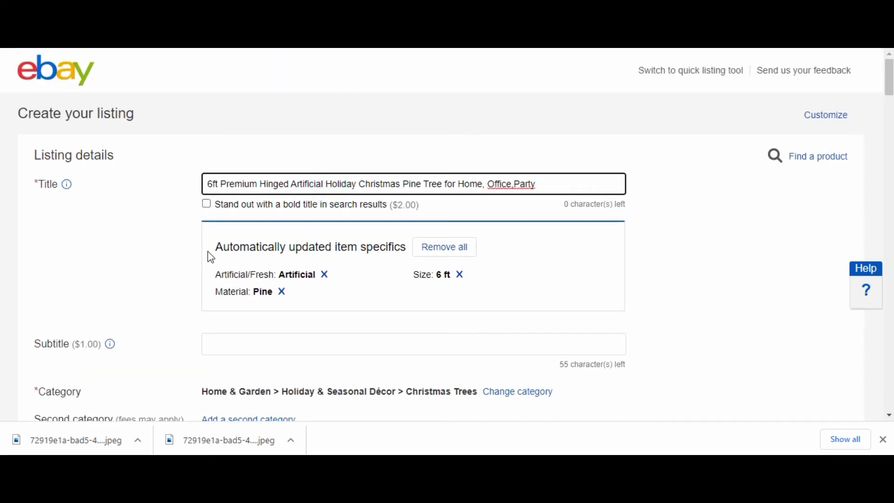
scroll(208, 255, down, 2)
scroll(183, 271, down, 18)
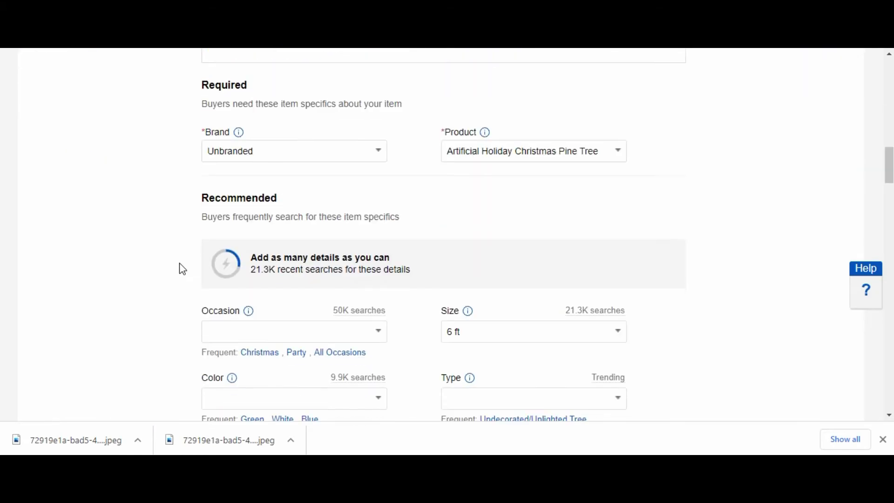
Set the selling format to Fixed price and have the listing start when it is submitted.
scroll(183, 269, down, 15)
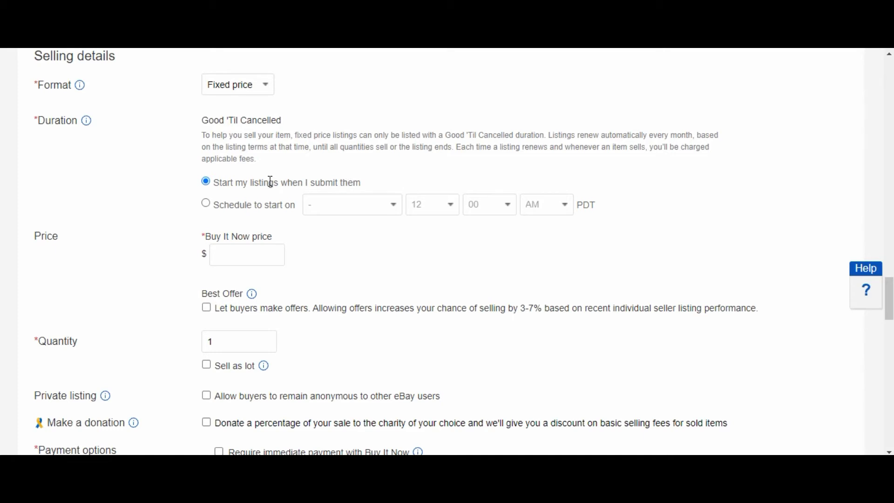
click(207, 203)
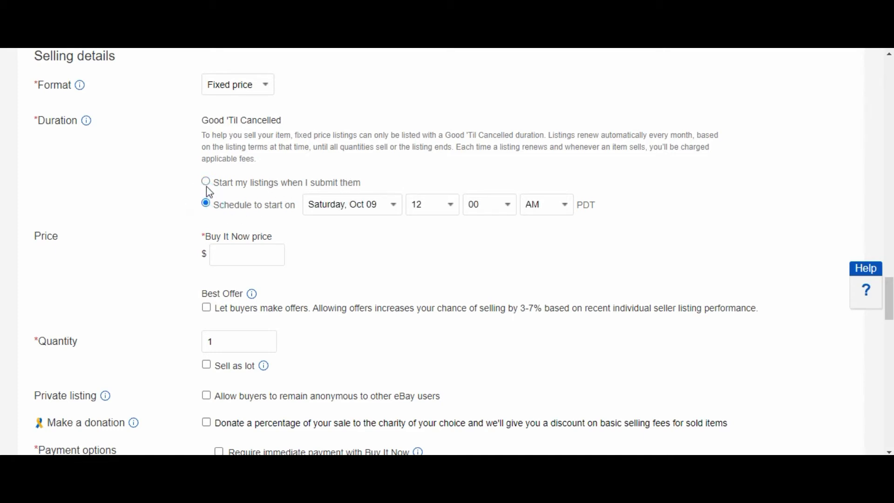
click(206, 187)
Set the Buy It Now price to $75.
scroll(153, 263, down, 2)
click(230, 192)
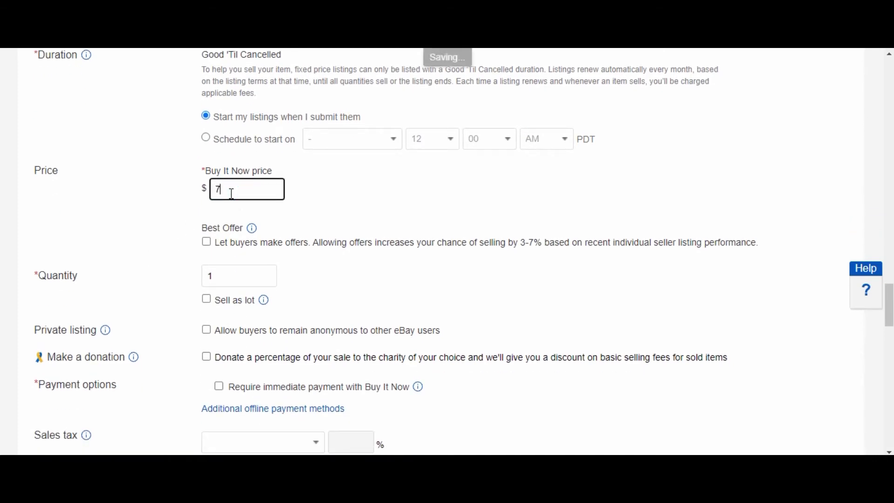
click(374, 172)
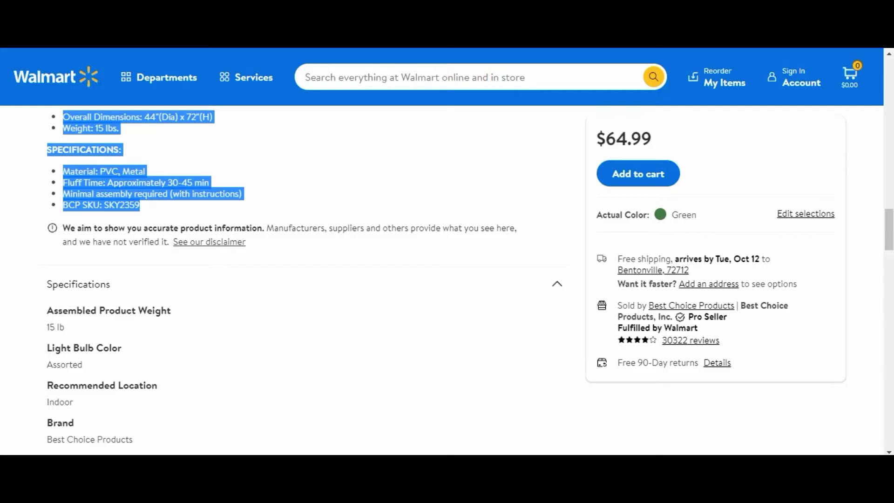
Check the tree's price on the Walmart page and on the reference eBay listing.
click(347, 174)
scroll(466, 308, up, 10)
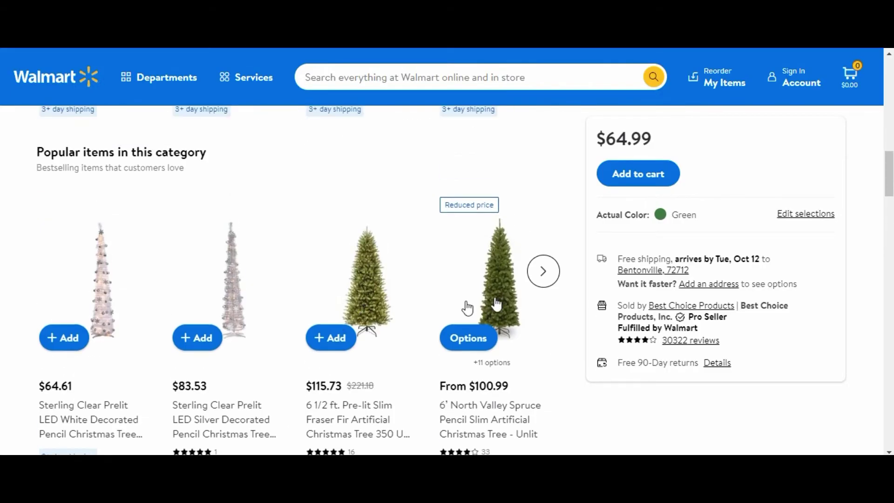
scroll(605, 232, down, 4)
scroll(519, 256, up, 10)
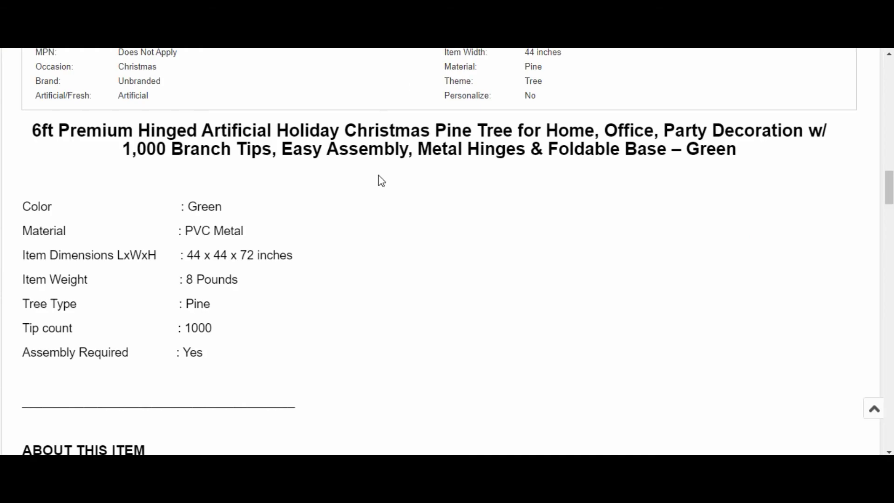
scroll(372, 205, down, 5)
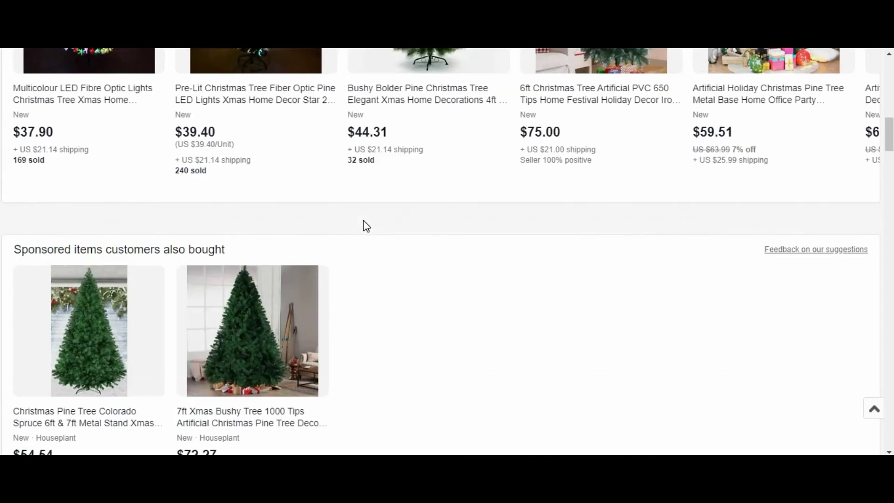
scroll(363, 226, up, 15)
scroll(549, 375, down, 4)
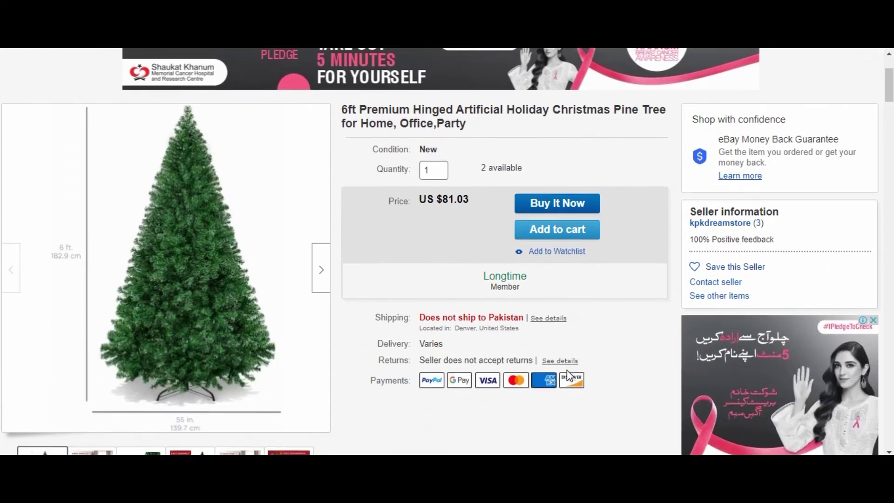
scroll(419, 358, up, 4)
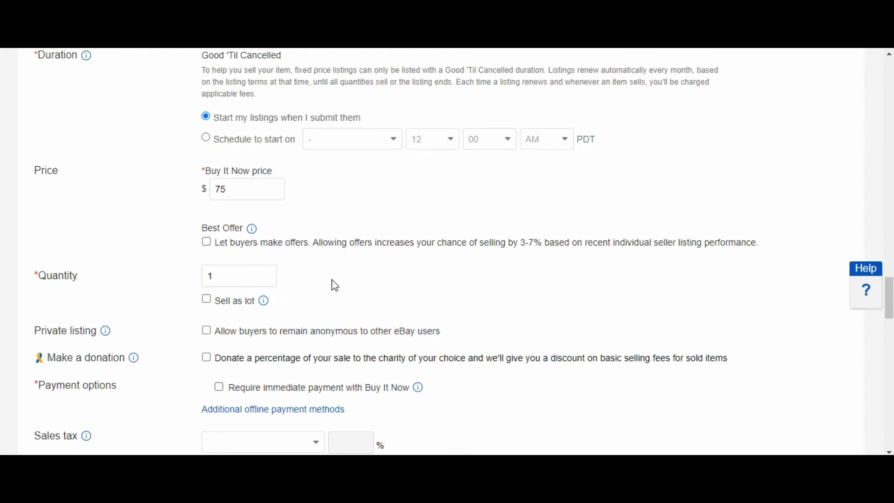
Keep the quantity at 1 and make the listing private so buyers remain anonymous to other eBay users.
scroll(335, 285, down, 1)
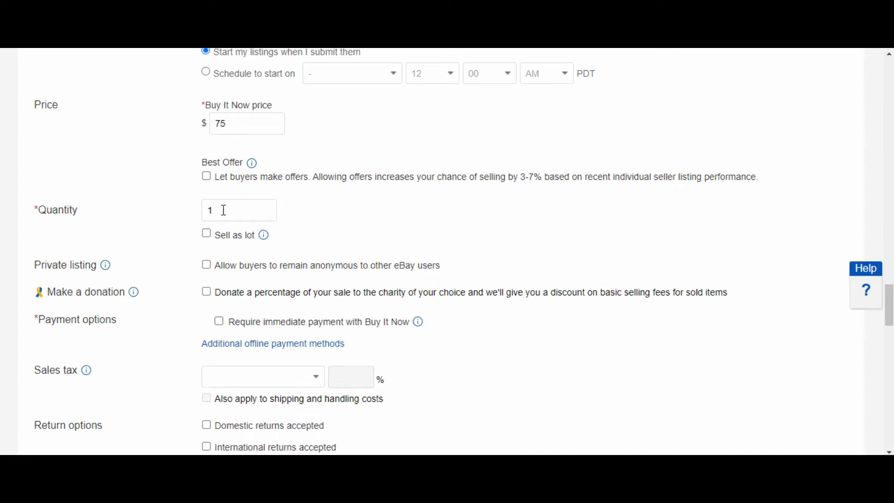
click(226, 211)
scroll(205, 261, down, 1)
click(206, 247)
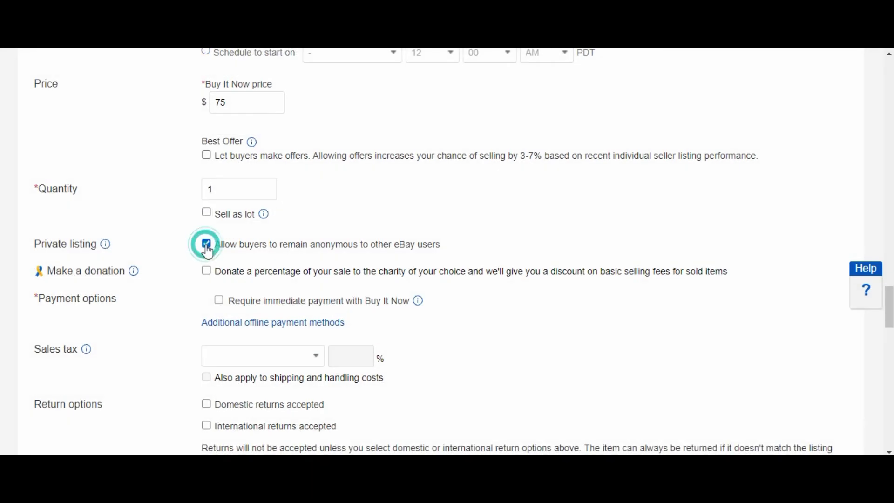
Turn off the private listing option and require immediate payment with Buy It Now.
click(205, 247)
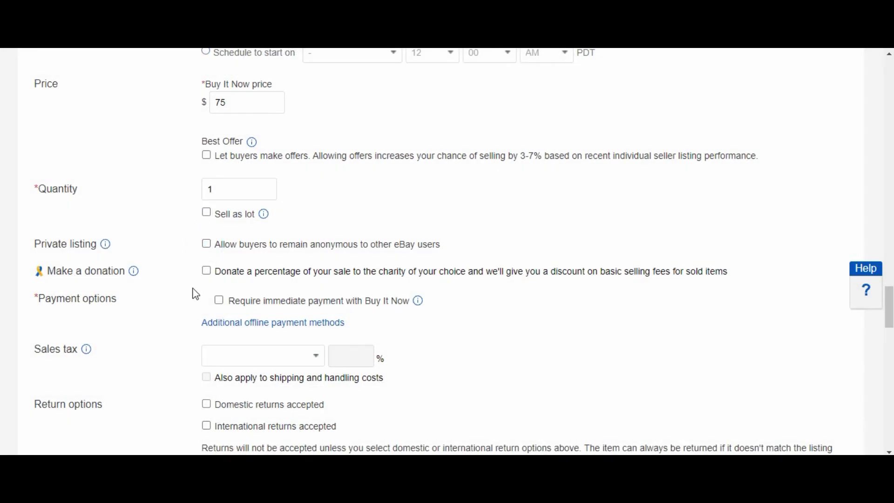
scroll(192, 293, down, 3)
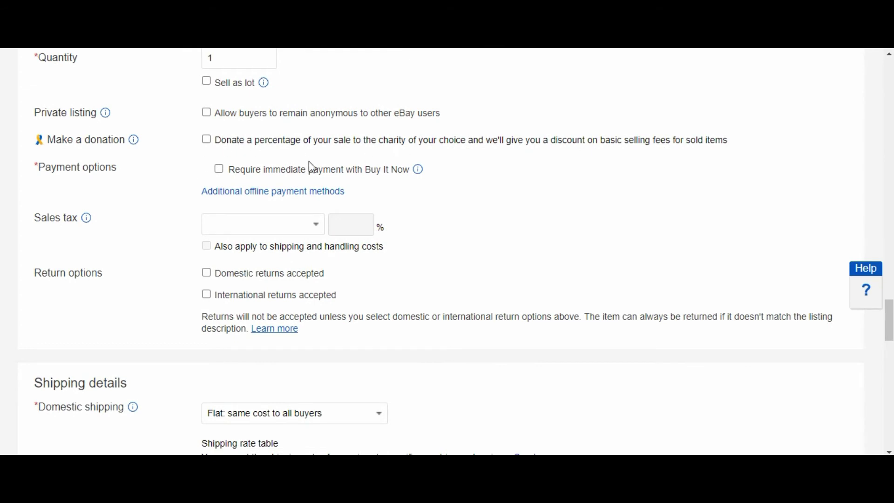
click(219, 171)
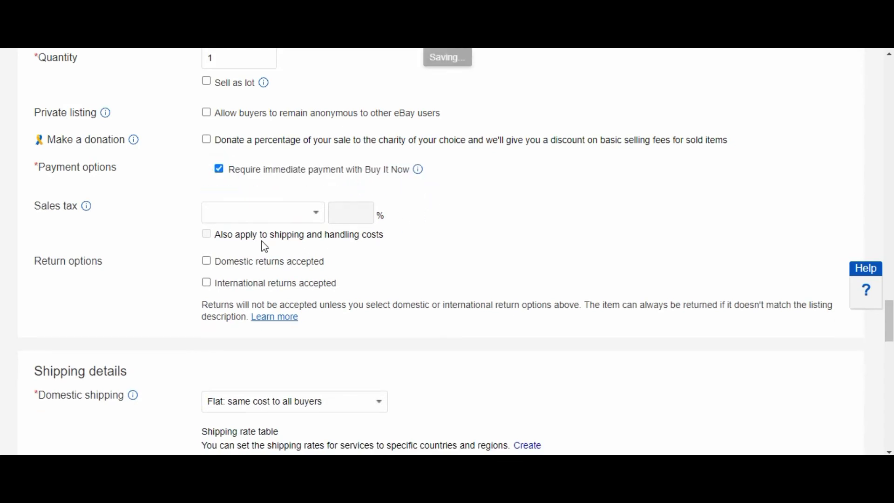
Set the sales tax state to Texas, leaving the tax percentage empty.
scroll(243, 239, down, 1)
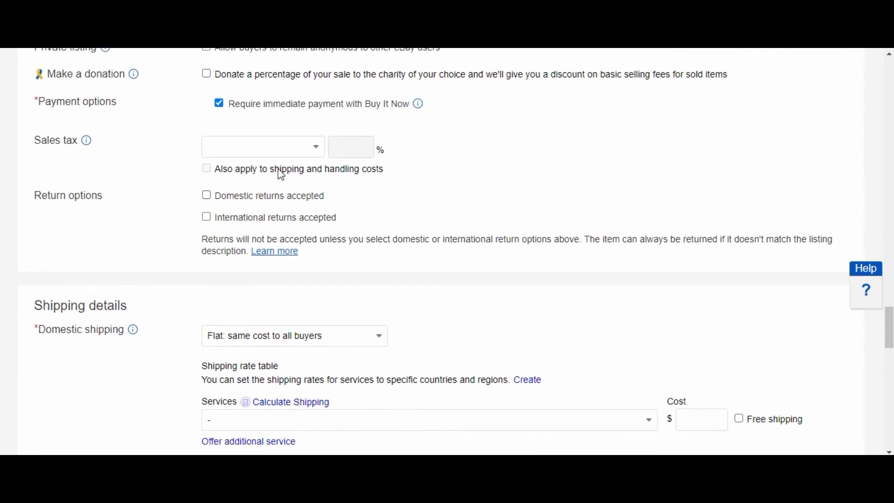
click(315, 148)
scroll(278, 269, down, 2)
scroll(278, 269, down, 5)
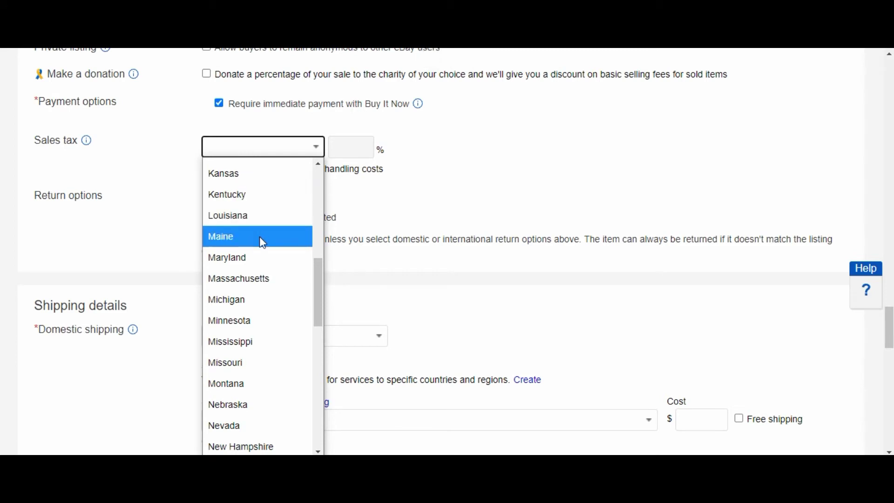
scroll(261, 275, down, 6)
scroll(264, 277, down, 3)
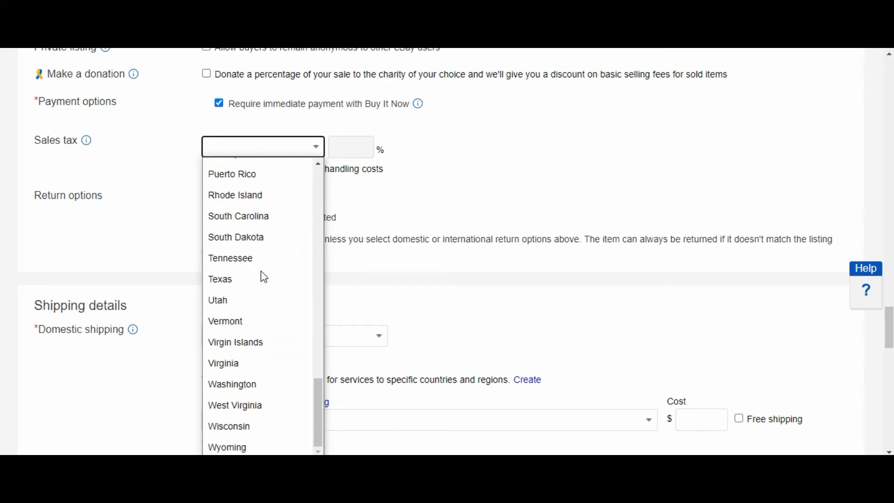
click(289, 276)
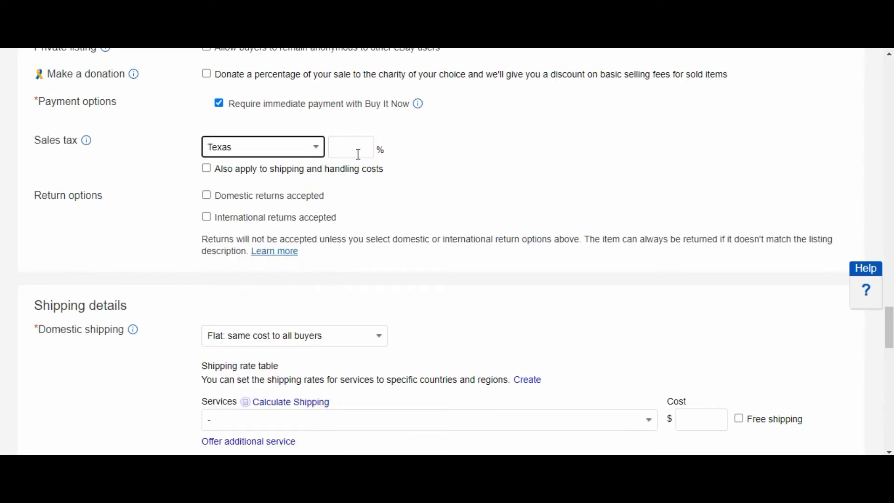
click(343, 149)
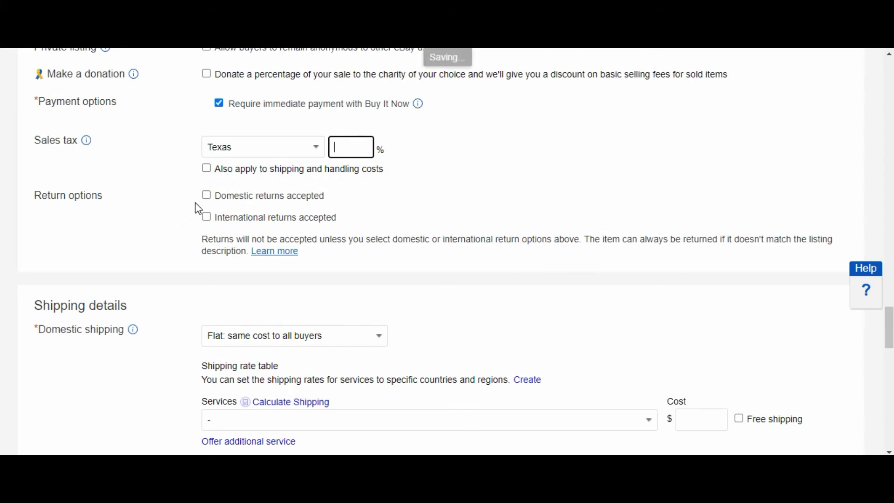
Accept domestic returns within 30 days, with return shipping paid by Seller (Free Returns).
scroll(222, 169, down, 2)
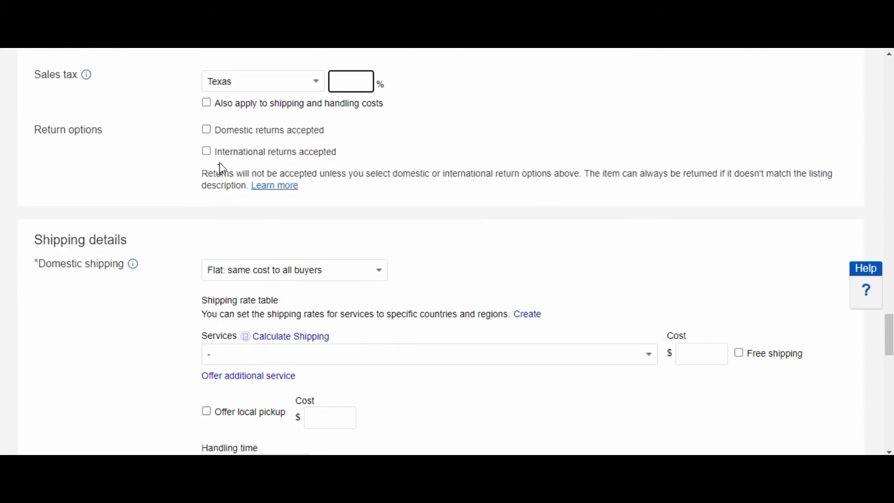
click(207, 132)
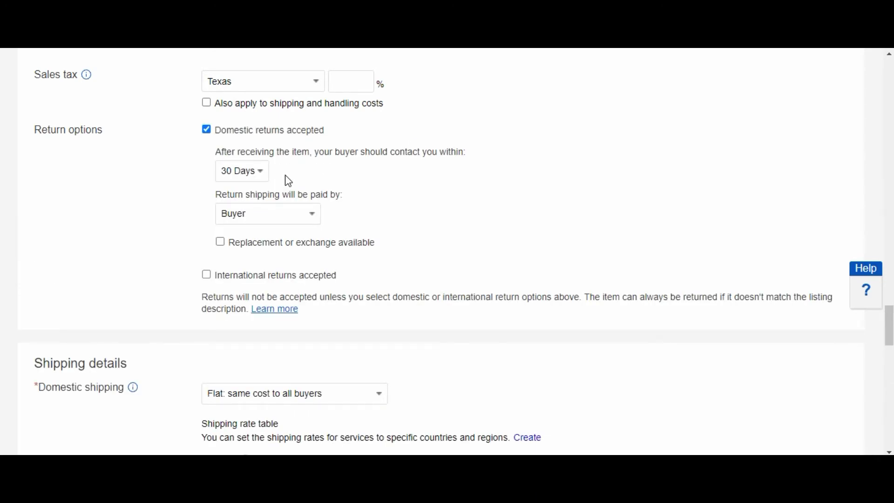
click(259, 174)
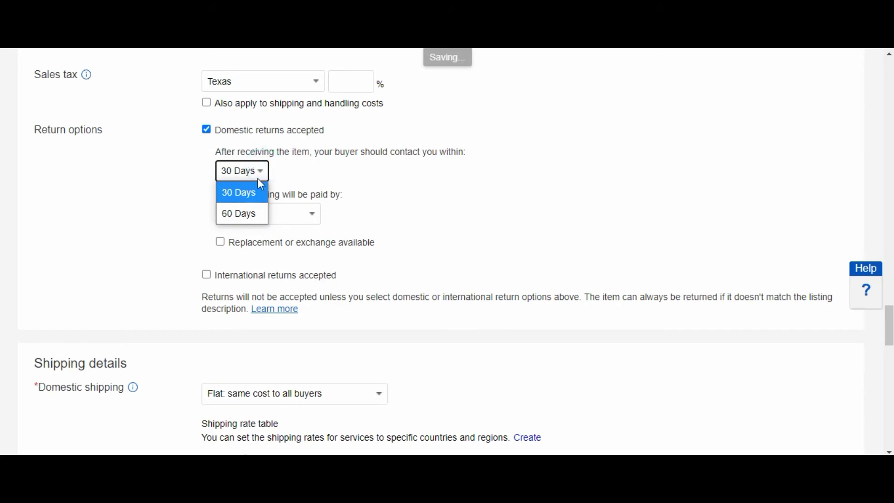
click(320, 182)
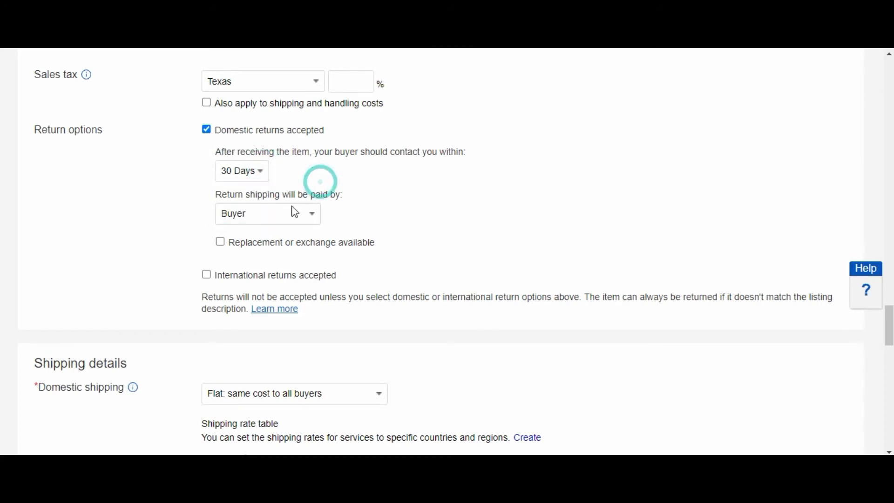
click(286, 217)
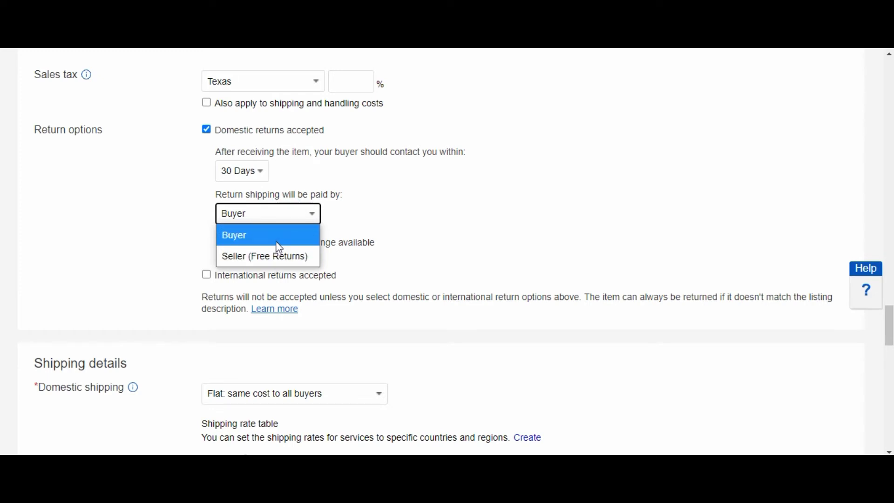
click(360, 219)
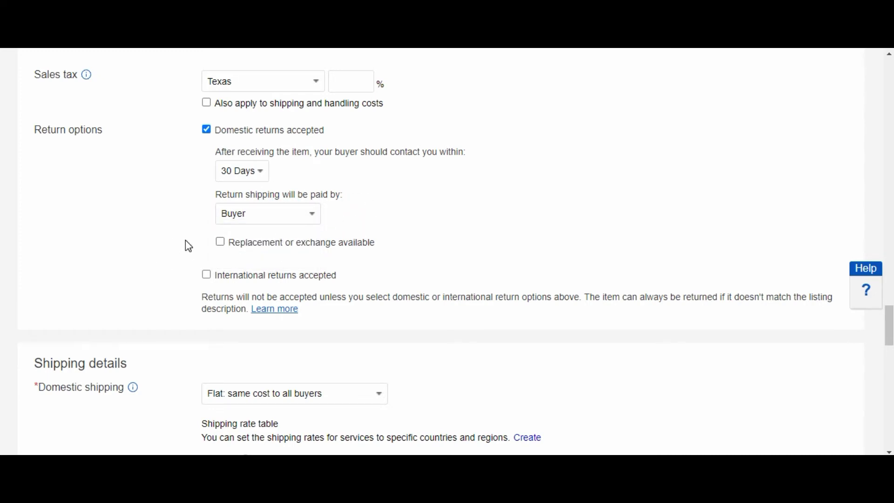
click(248, 214)
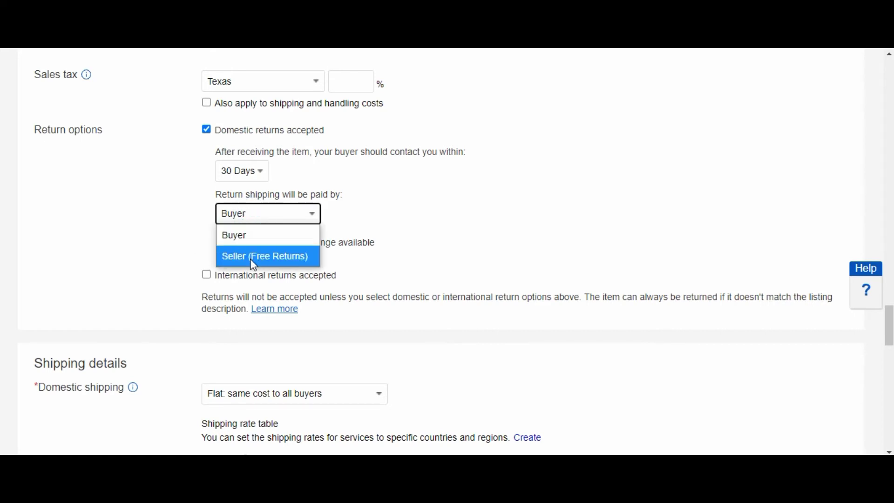
click(253, 263)
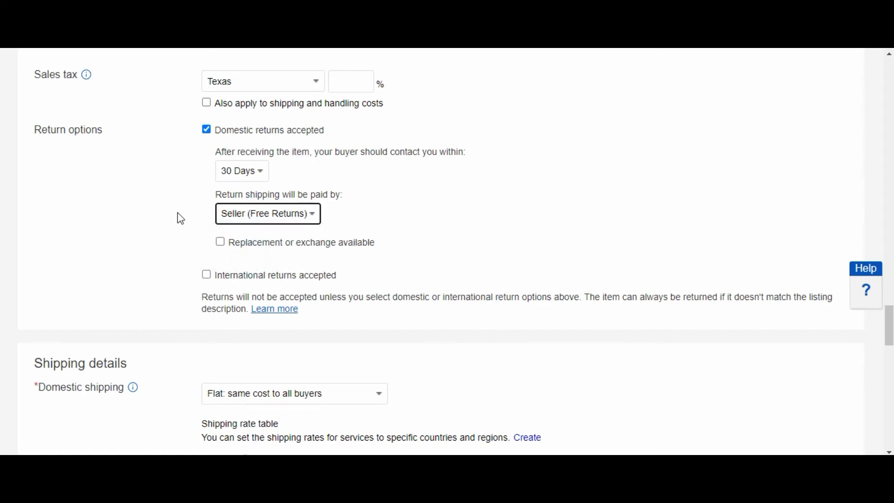
scroll(178, 213, down, 3)
scroll(177, 213, up, 2)
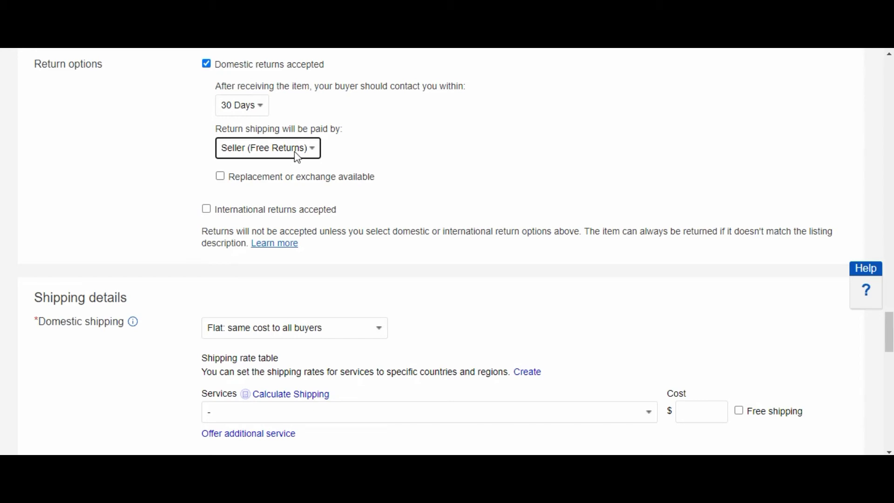
Review the domestic flat-rate shipping services and choose UPS Next Day Air Saver (1 business day), leaving its cost empty.
scroll(194, 189, down, 5)
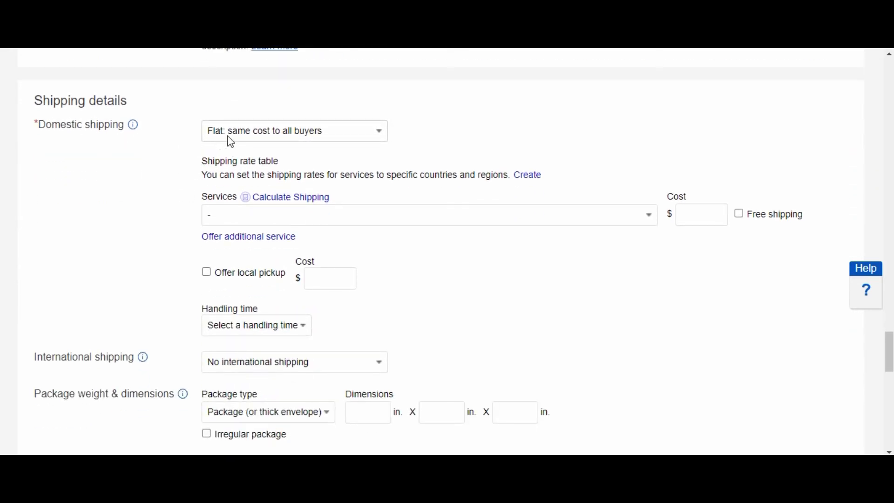
scroll(160, 190, down, 1)
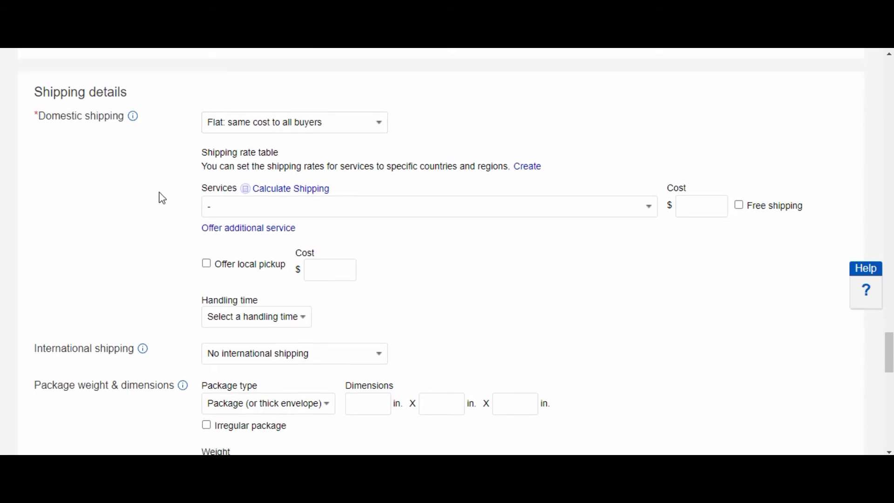
scroll(160, 190, up, 1)
click(262, 215)
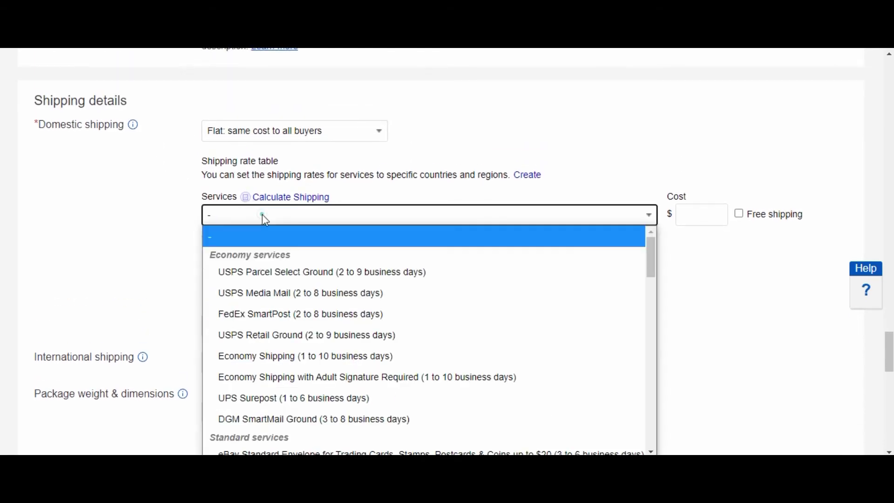
scroll(295, 347, down, 5)
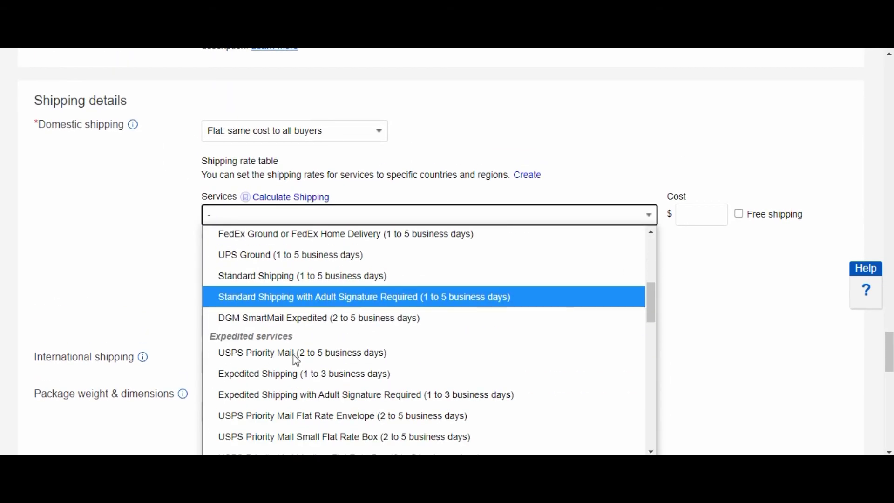
scroll(291, 368, down, 10)
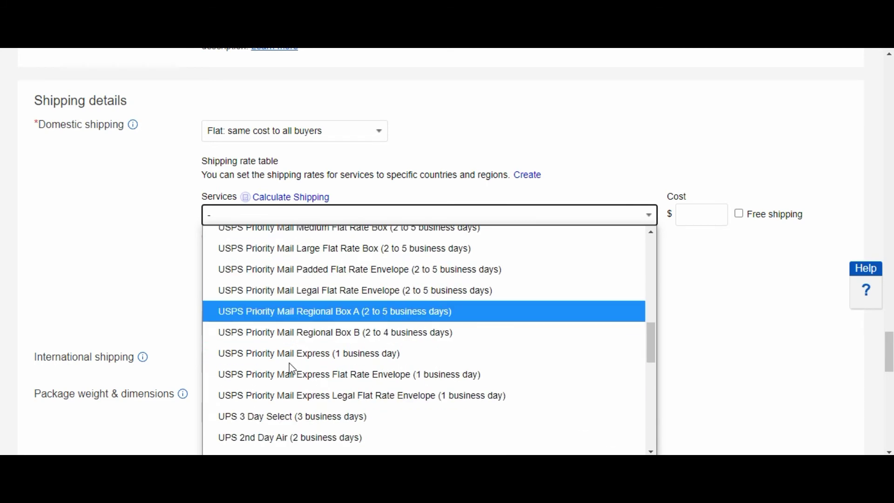
scroll(288, 295, down, 3)
scroll(285, 293, up, 3)
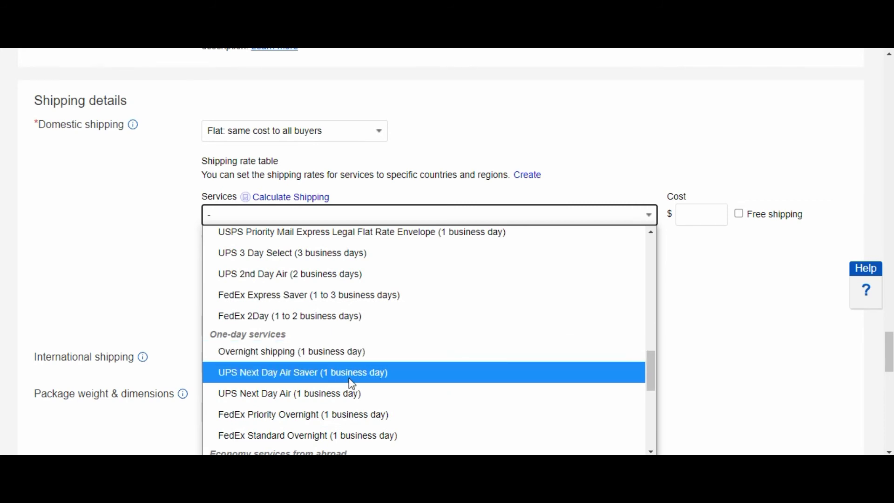
scroll(352, 383, down, 3)
scroll(391, 377, down, 3)
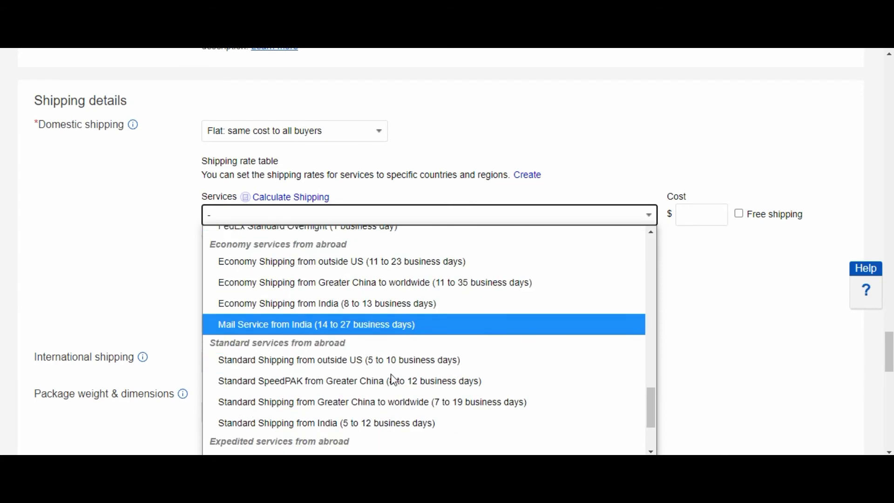
scroll(373, 322, up, 15)
scroll(343, 290, up, 5)
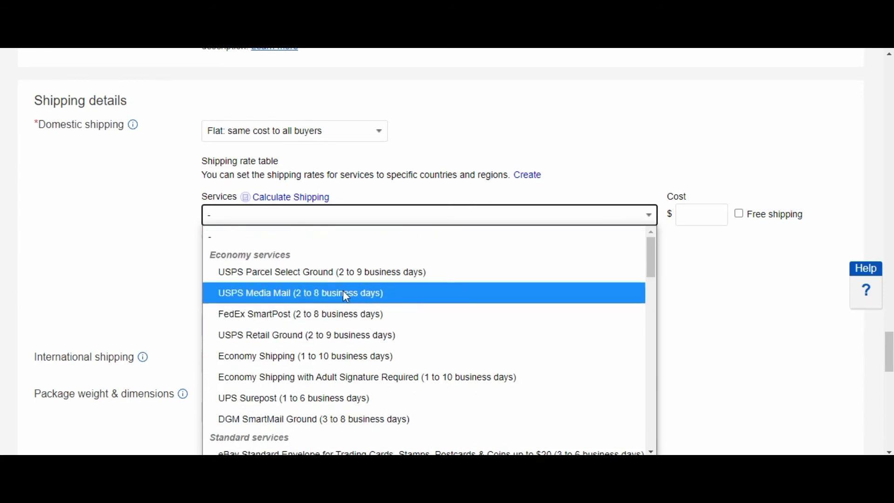
scroll(355, 365, down, 2)
scroll(353, 326, down, 3)
scroll(351, 285, up, 4)
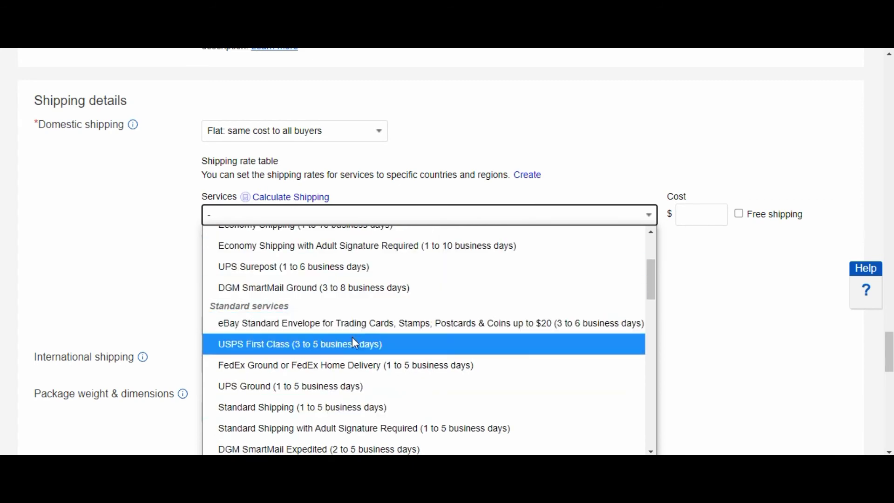
scroll(353, 343, down, 5)
scroll(354, 344, up, 4)
scroll(299, 286, up, 4)
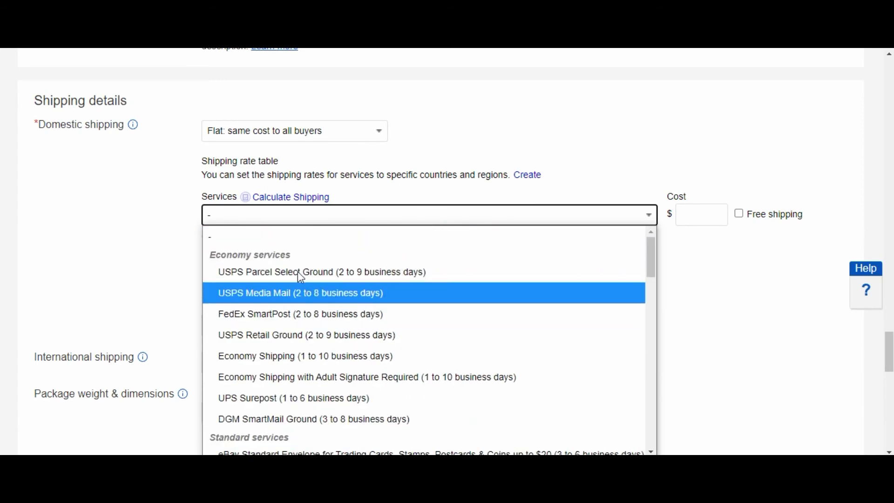
scroll(301, 289, down, 3)
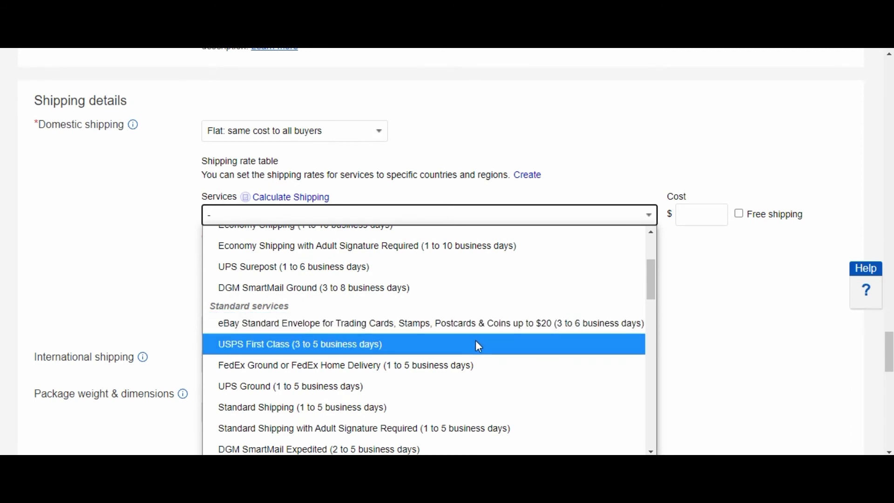
scroll(475, 345, down, 5)
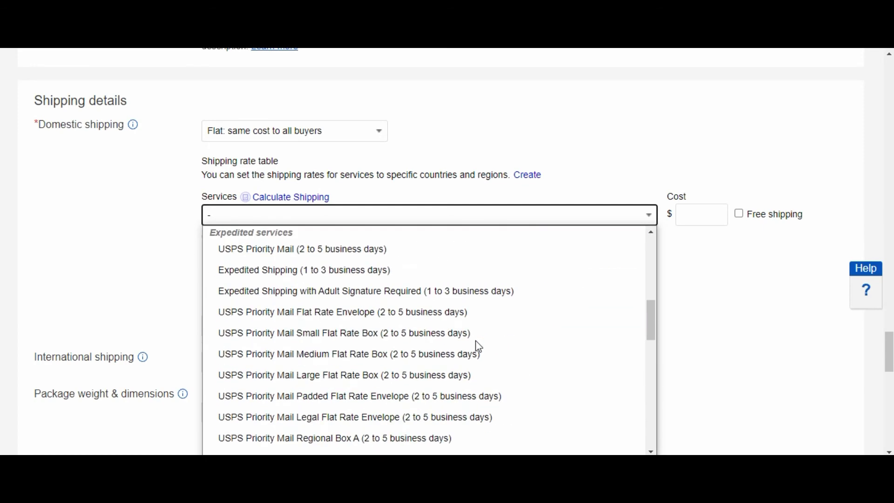
scroll(375, 270, up, 3)
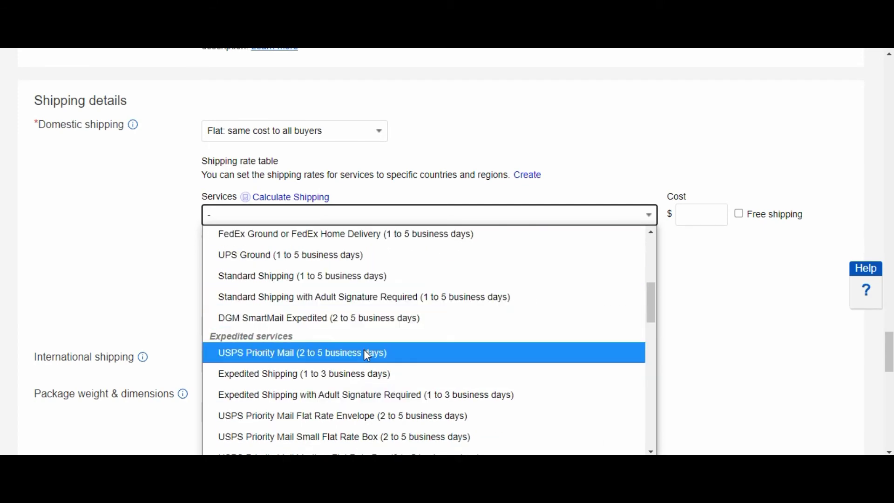
scroll(367, 354, down, 6)
scroll(367, 356, down, 5)
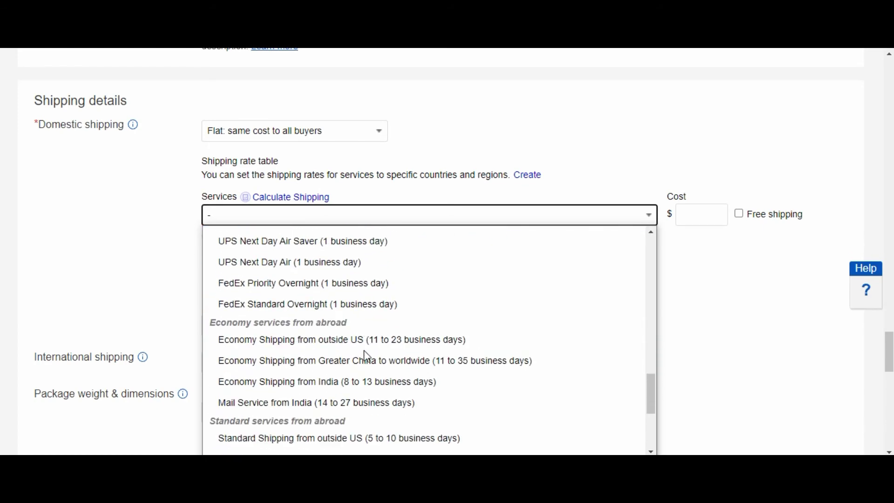
scroll(363, 293, up, 2)
scroll(365, 297, up, 2)
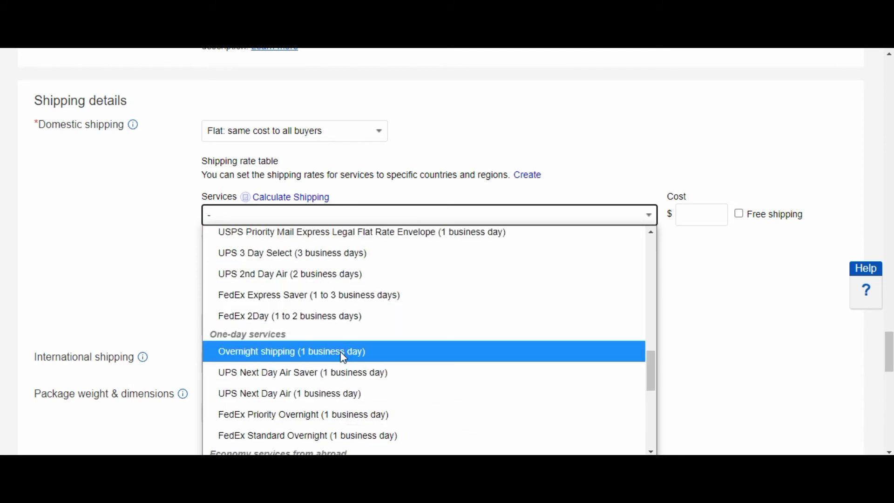
click(334, 376)
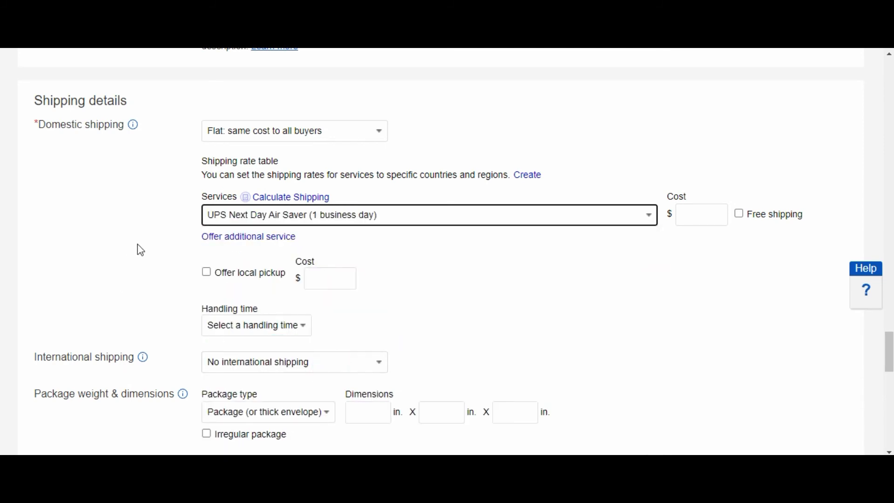
click(716, 217)
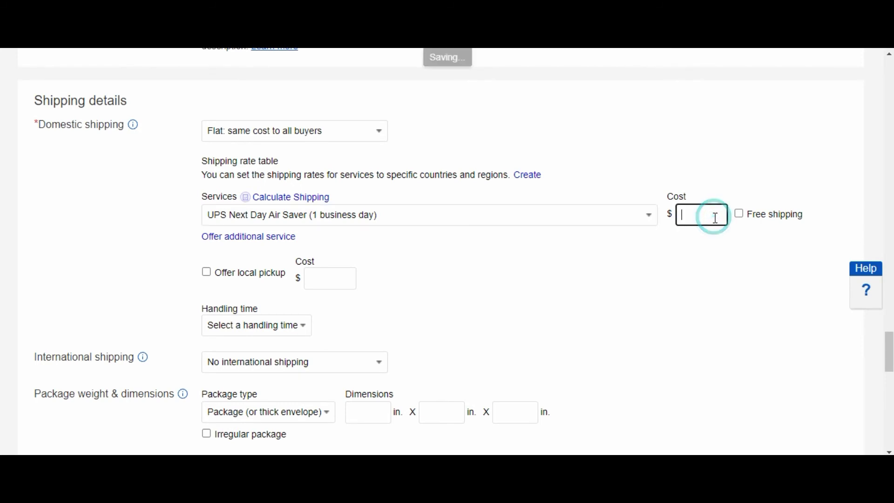
click(713, 283)
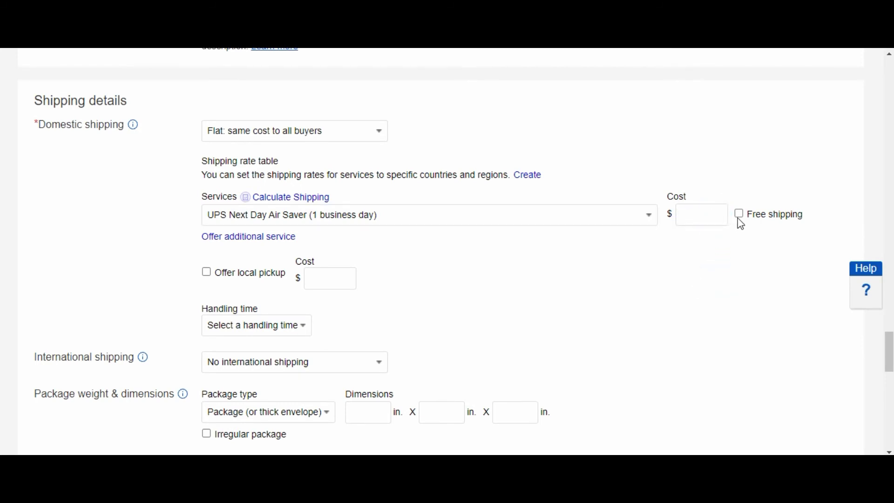
Offer free shipping for the domestic UPS Next Day Air Saver service.
click(739, 215)
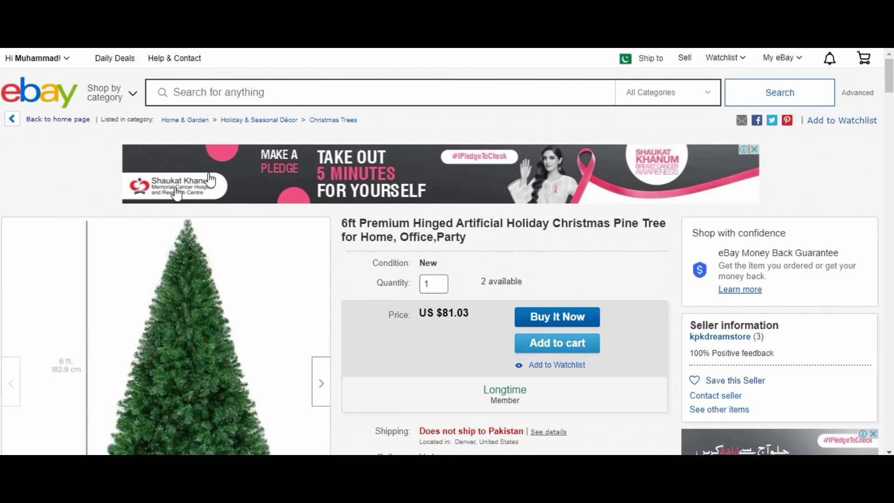
Examine the published eBay listing of the 6ft pine tree for its shipping, delivery, returns and payment details.
scroll(640, 278, down, 4)
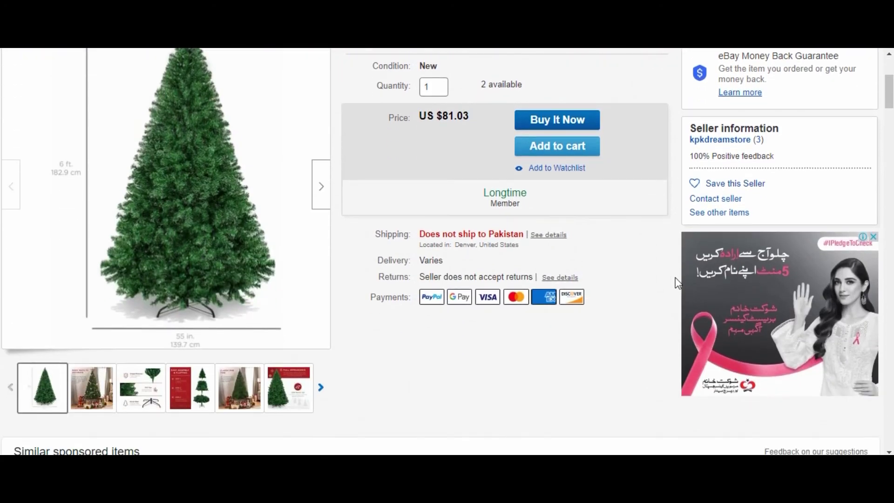
scroll(677, 283, up, 2)
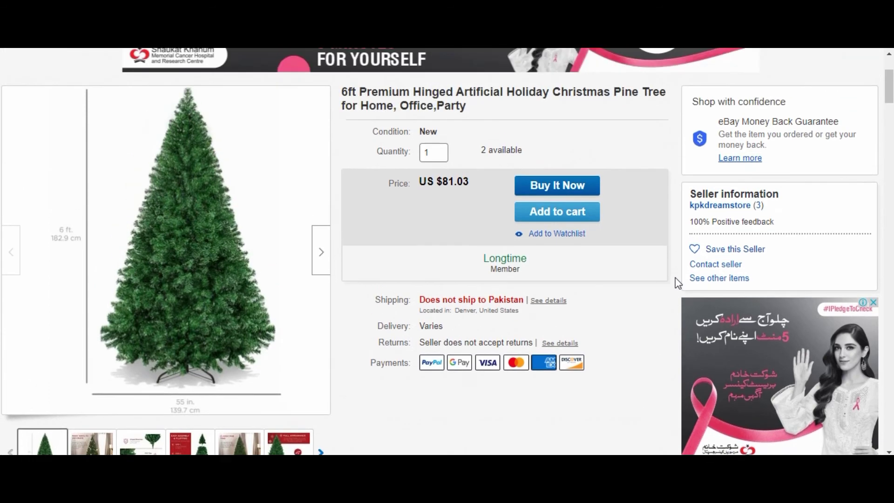
scroll(678, 284, down, 1)
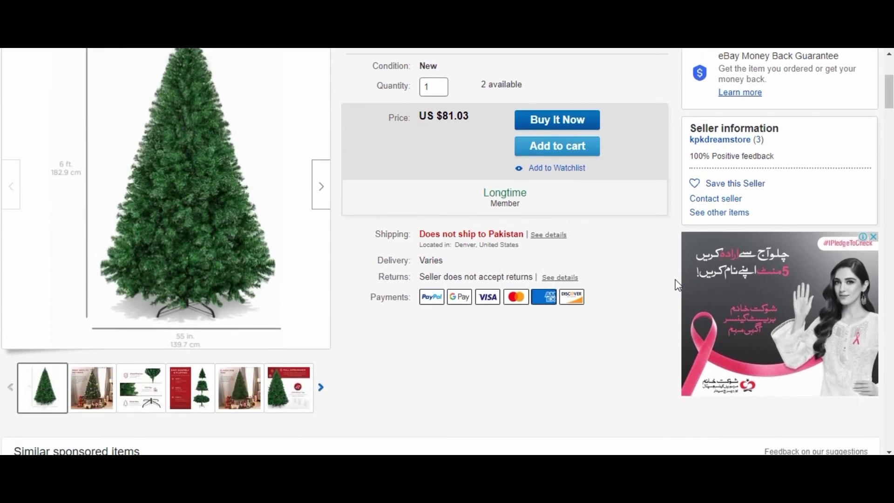
scroll(677, 285, up, 2)
scroll(678, 285, down, 5)
scroll(678, 285, down, 10)
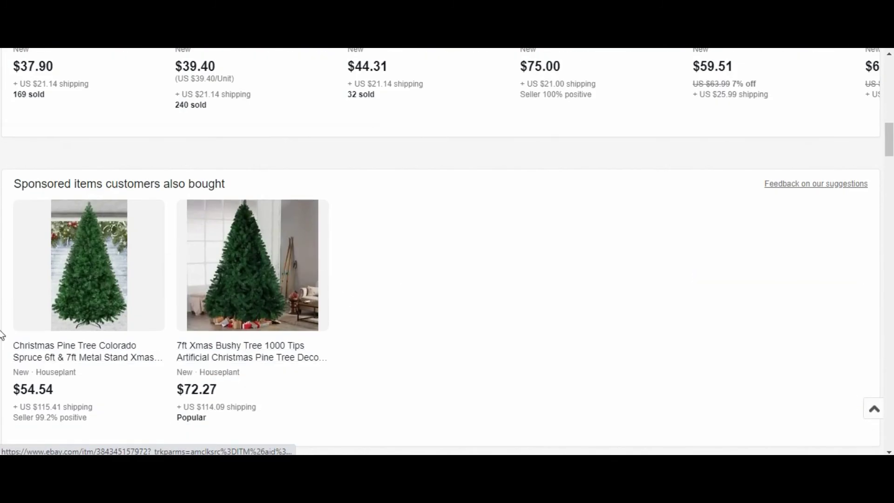
scroll(477, 252, up, 1)
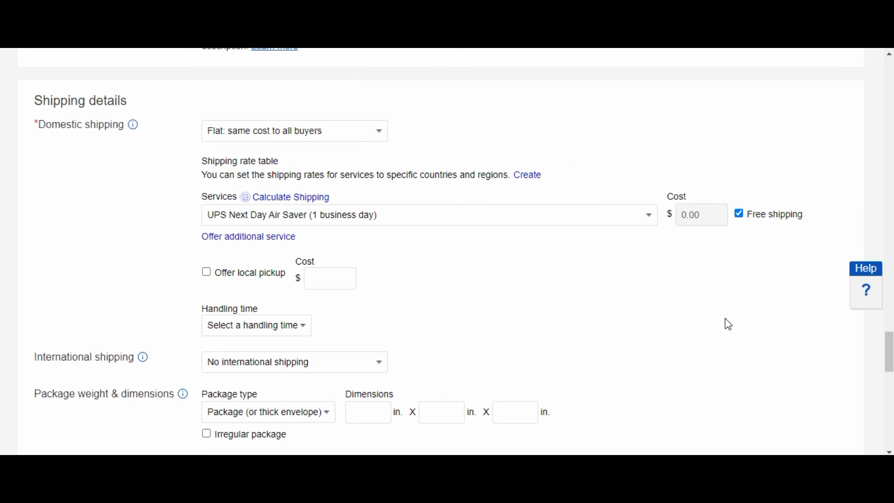
Offer local pickup with its cost left empty and set the handling time to 1 business day.
scroll(725, 326, down, 3)
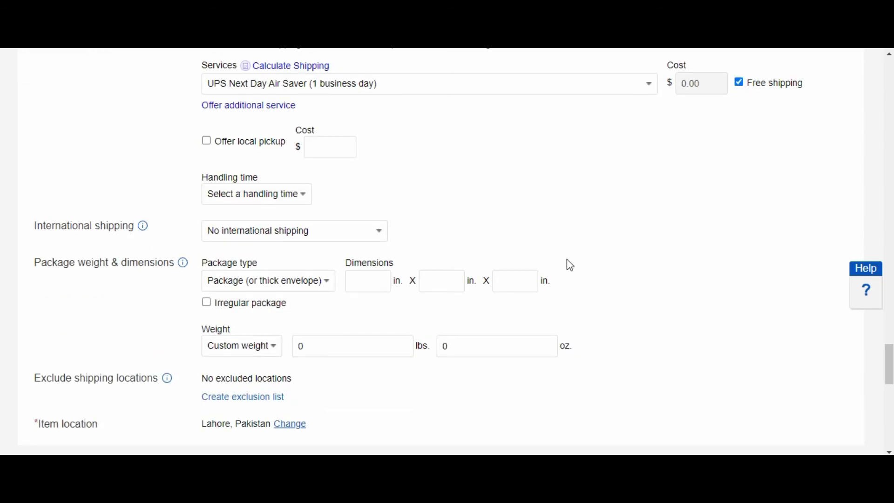
click(208, 147)
scroll(163, 173, down, 2)
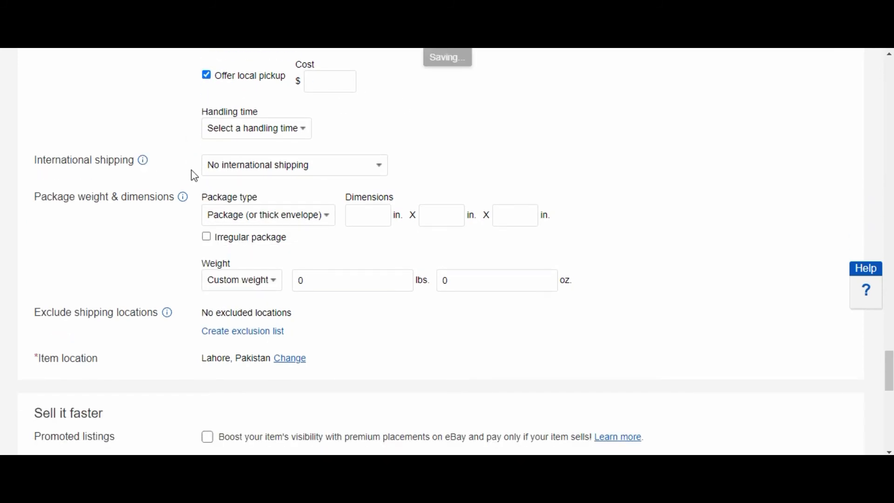
click(272, 136)
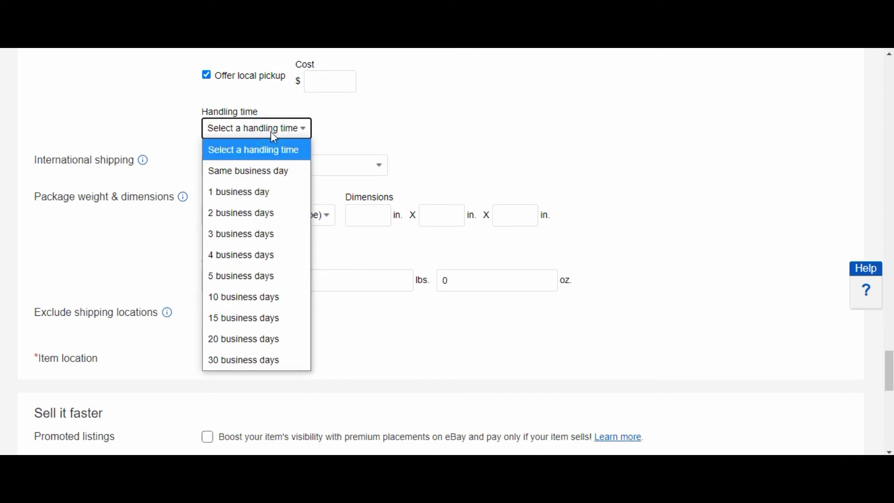
click(275, 196)
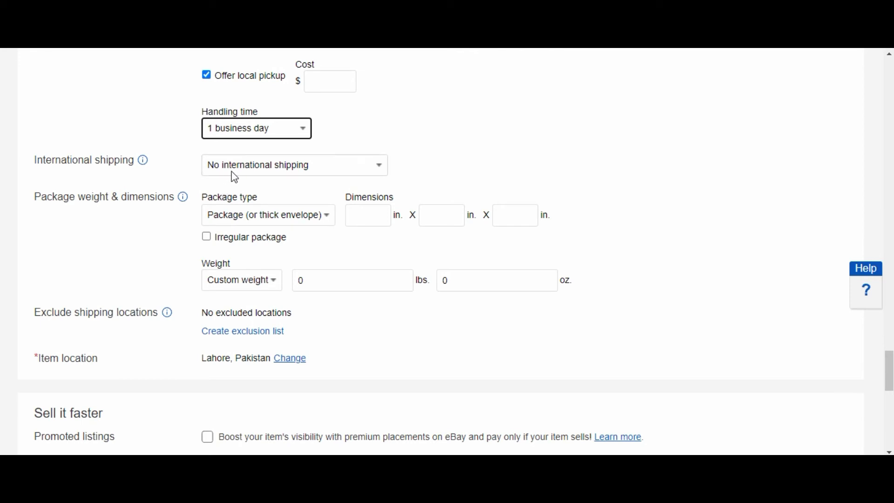
Review the international shipping choices and the package dimension and weight fields without entering any values.
click(264, 174)
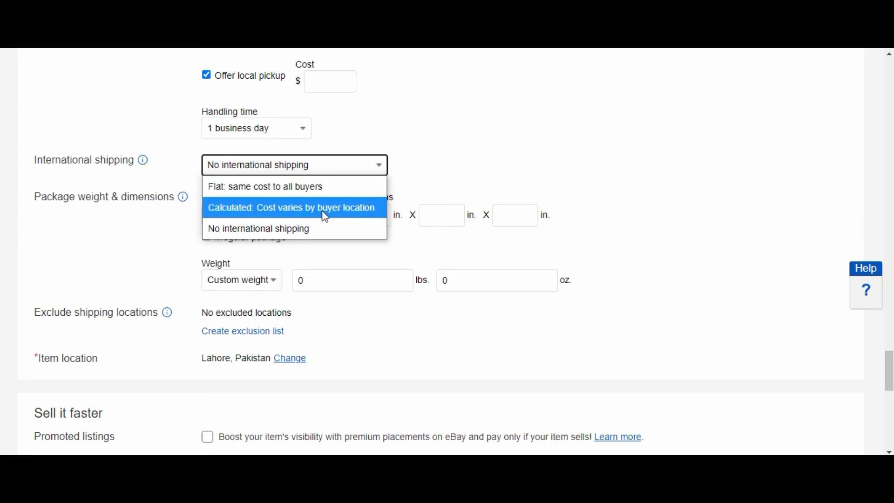
click(183, 239)
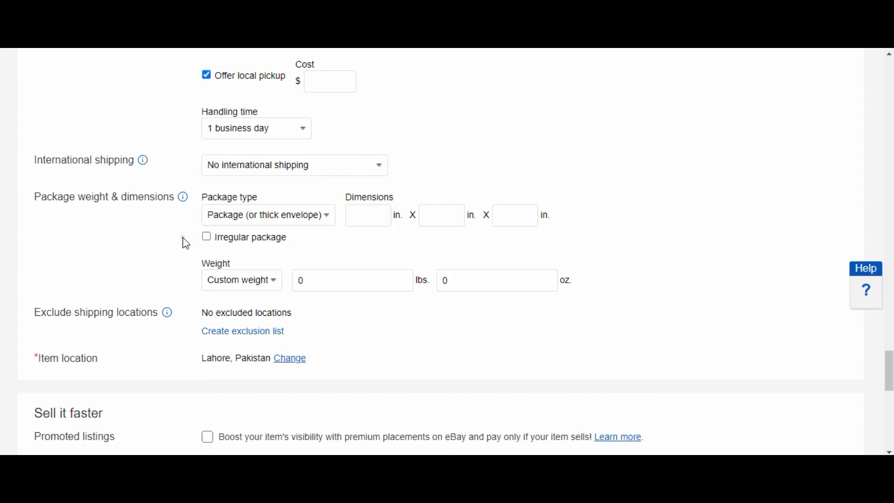
scroll(185, 241, down, 2)
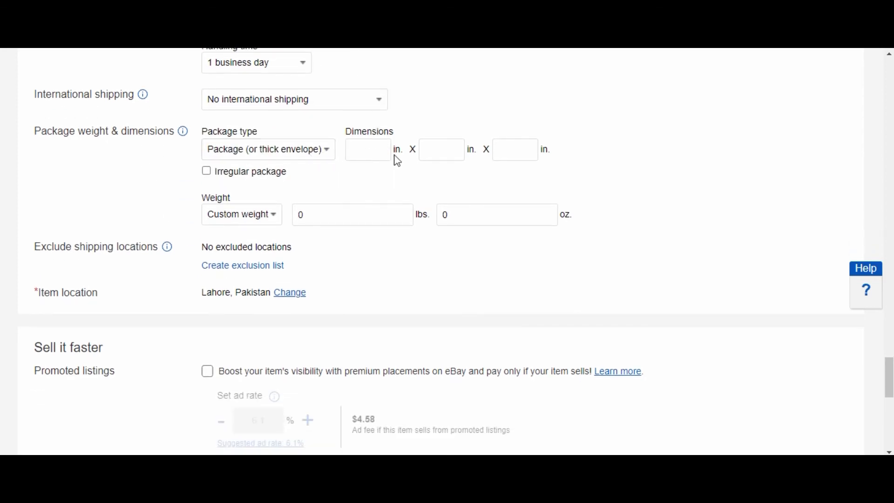
click(381, 154)
click(433, 150)
click(520, 151)
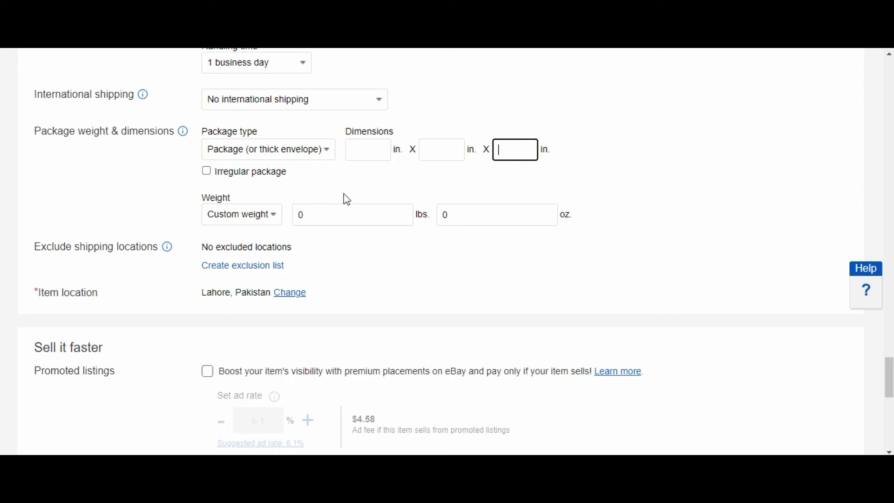
scroll(339, 214, down, 1)
click(313, 149)
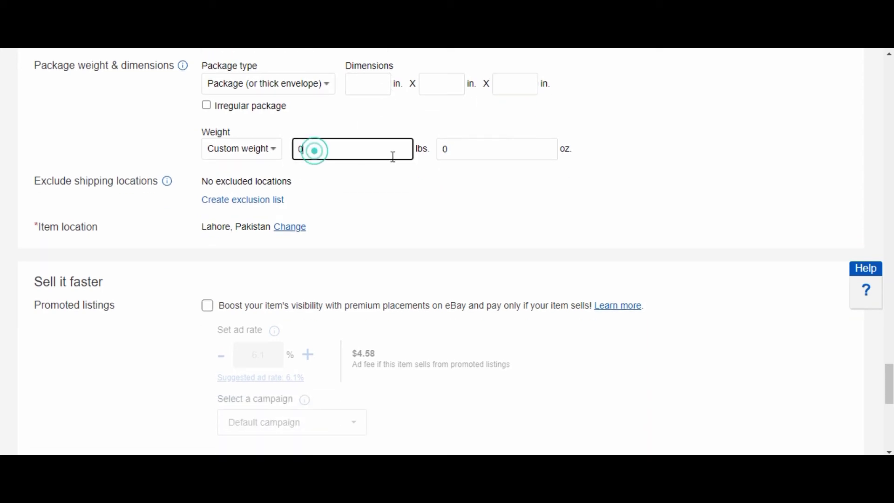
click(428, 191)
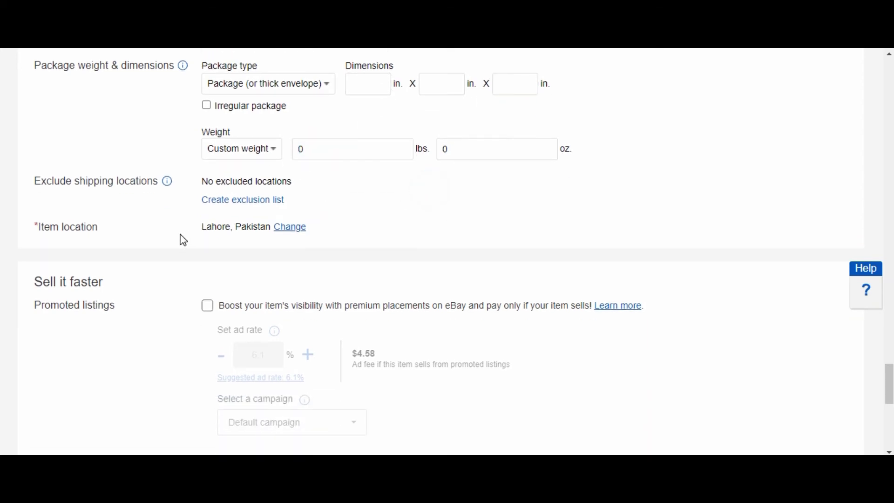
Check the item location setting and the status of the browser's VPN extension.
scroll(181, 240, down, 1)
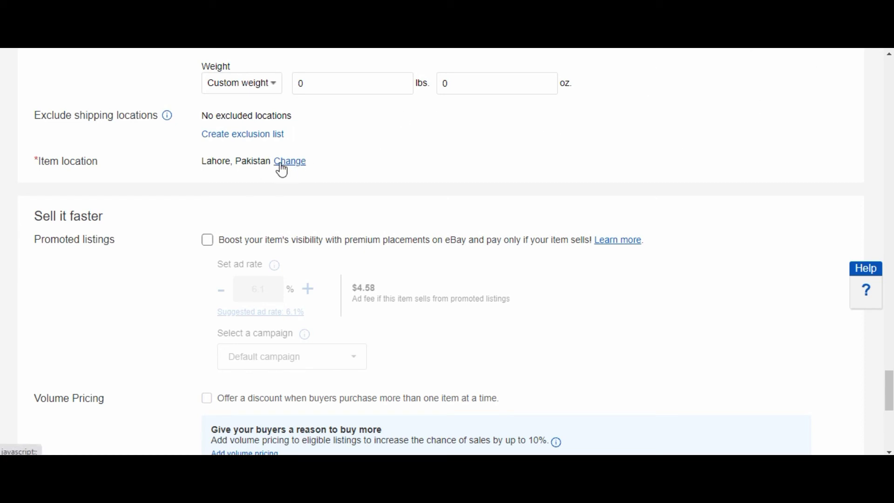
scroll(179, 221, down, 2)
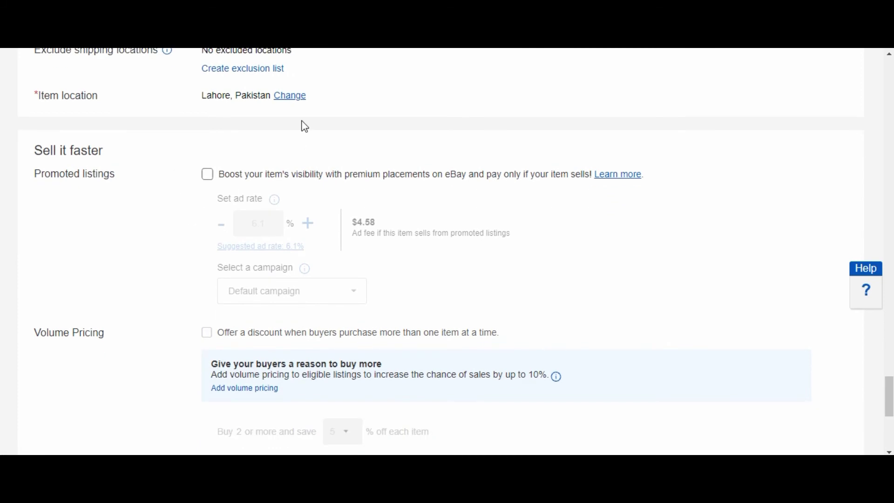
scroll(760, 158, up, 2)
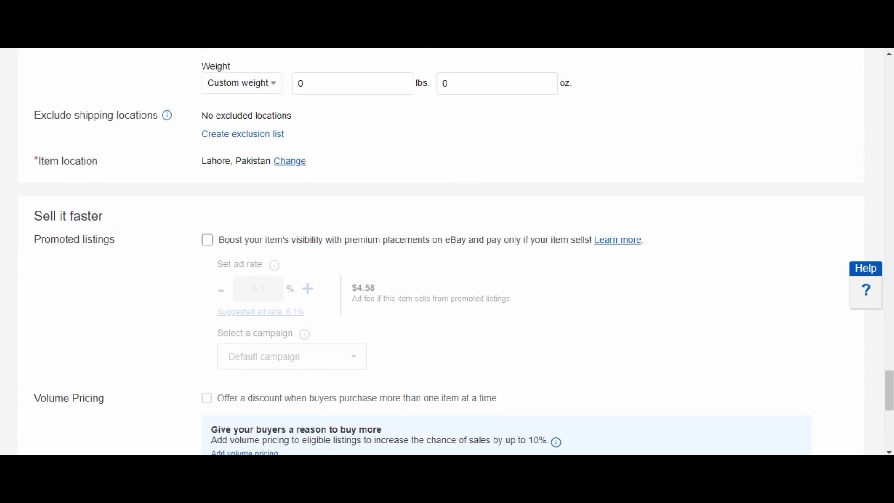
click(817, 44)
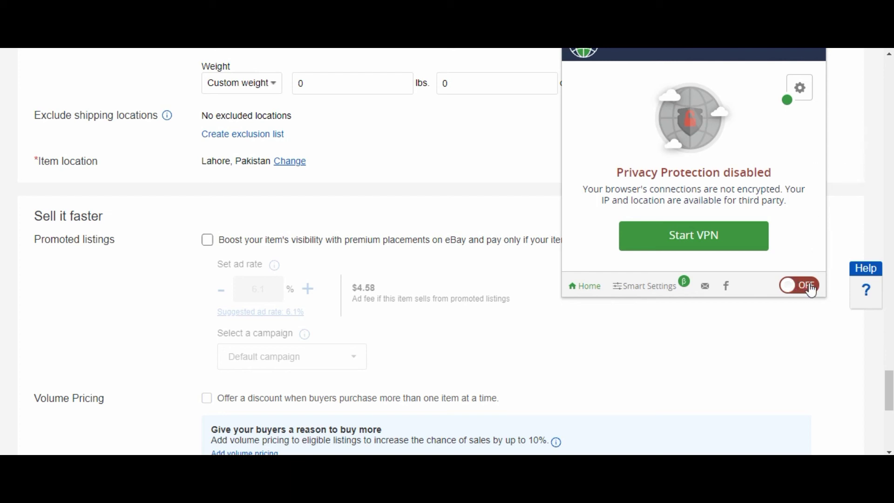
click(841, 152)
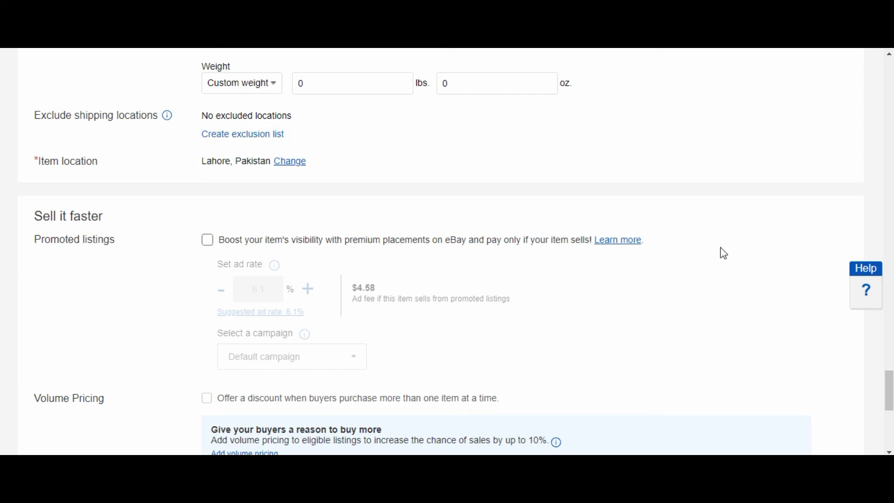
Review the promotion, volume pricing and fee sections, and check the listing back up to its title.
scroll(724, 253, down, 1)
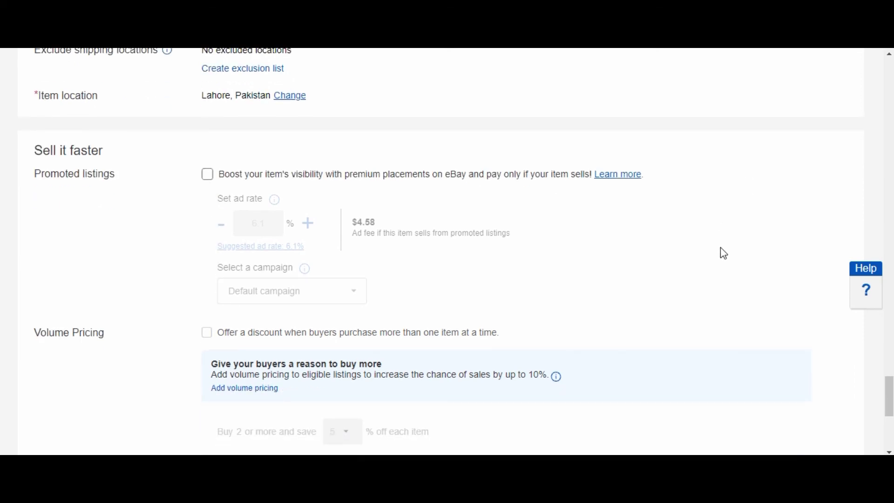
scroll(724, 253, down, 4)
scroll(724, 253, down, 1)
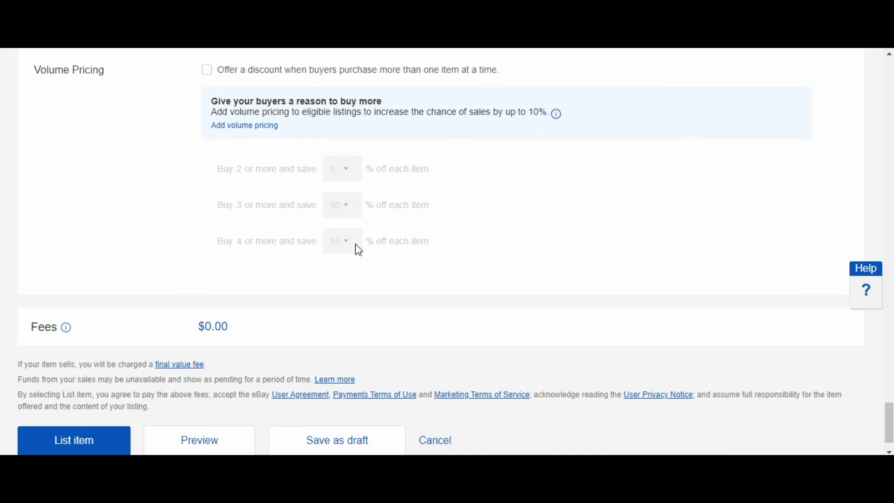
scroll(356, 247, down, 1)
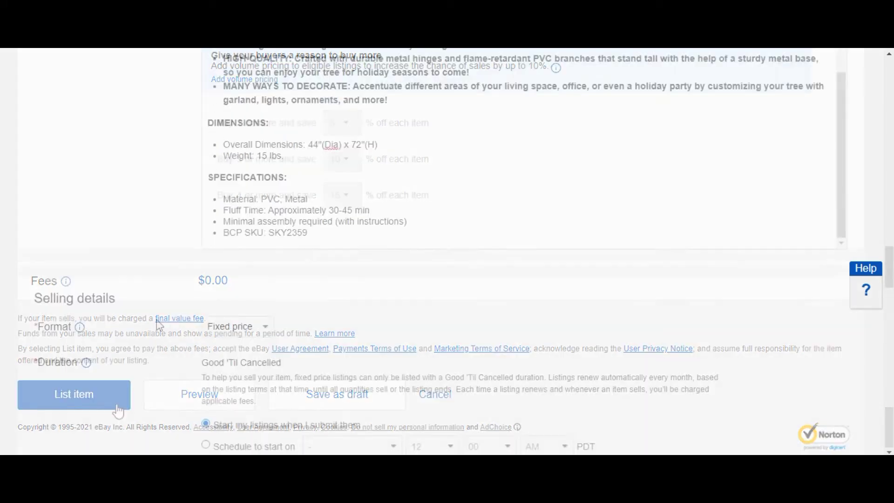
scroll(157, 325, up, 10)
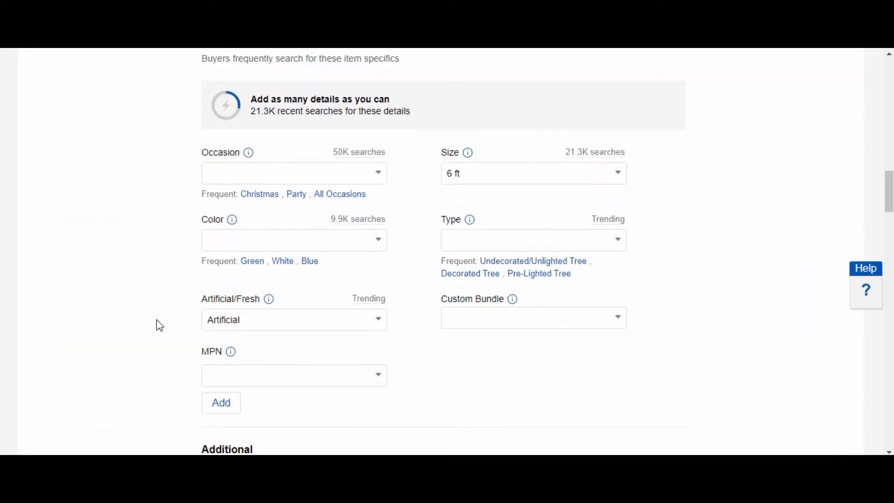
scroll(156, 321, up, 15)
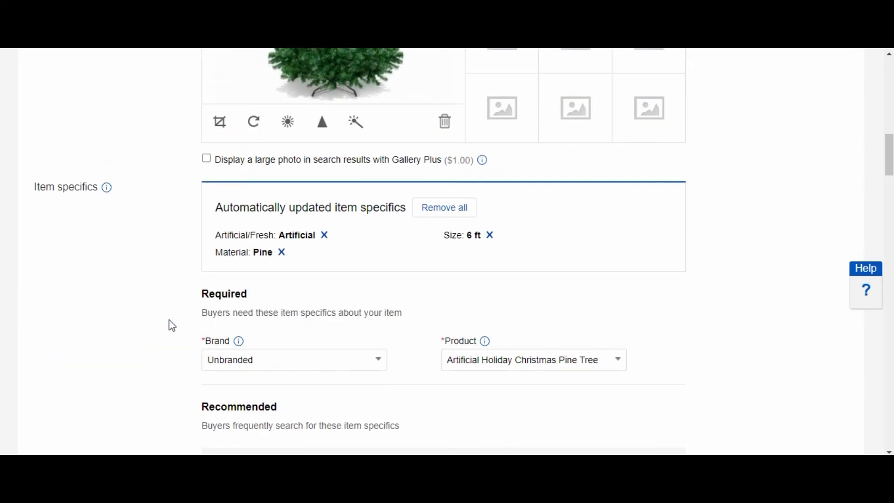
scroll(171, 325, up, 1)
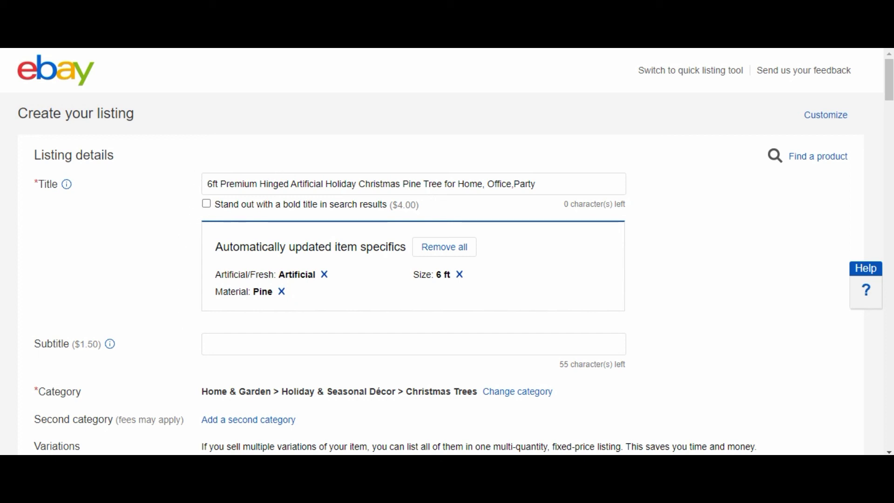
Switch to the Walmart product page for the 6ft artificial Christmas pine tree and review its price and options.
click(494, 49)
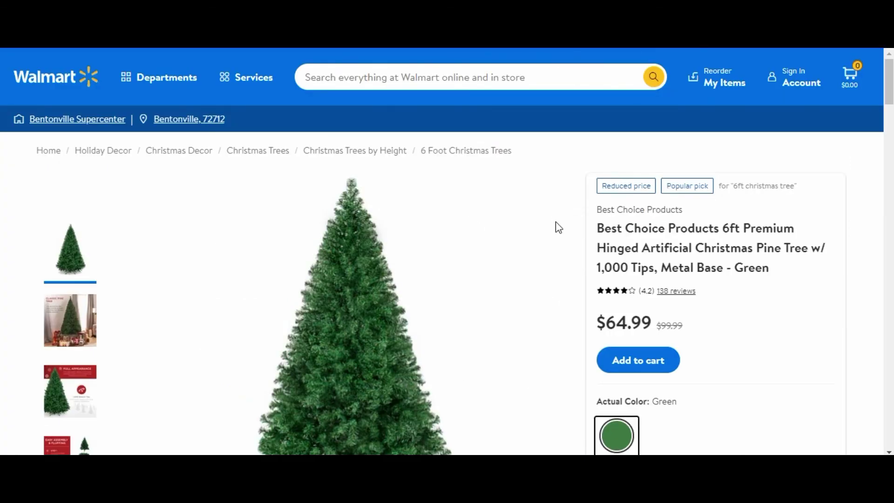
scroll(583, 238, down, 3)
scroll(584, 241, down, 1)
scroll(585, 241, up, 4)
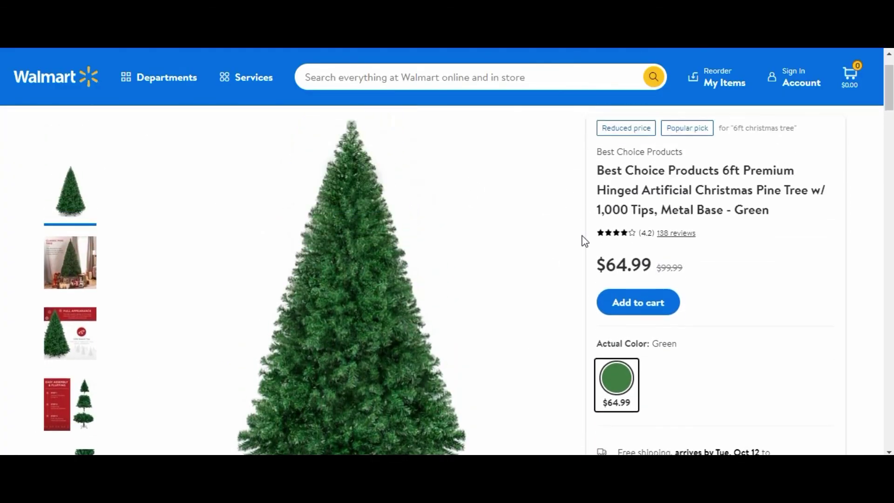